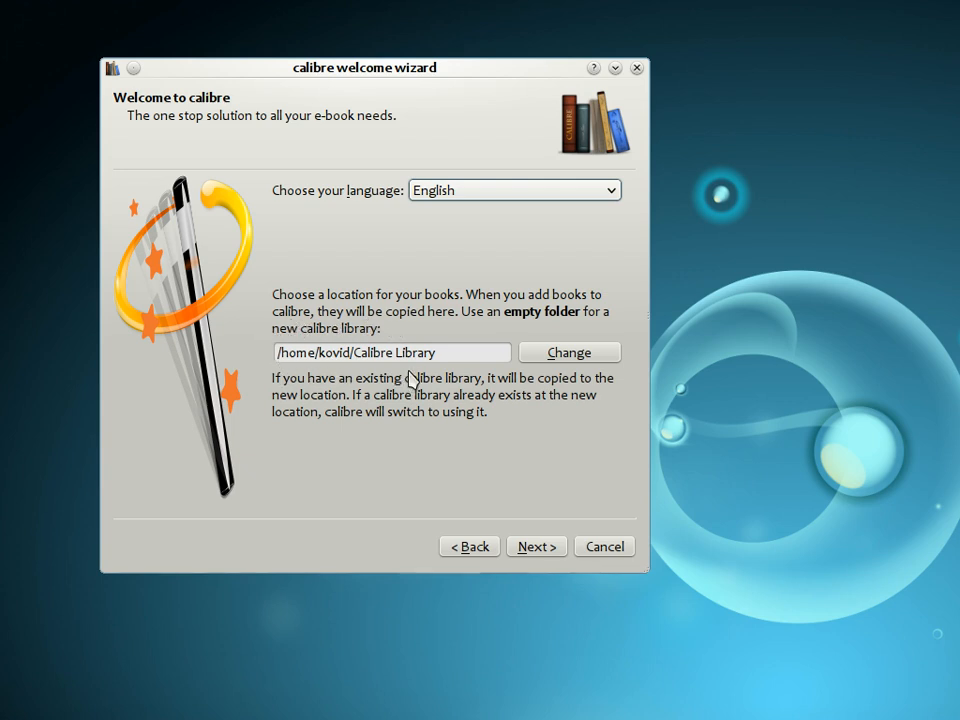
# Step: Keep the default Calibre Library location and advance the welcome wizard
pyautogui.click(443, 362)
pyautogui.click(545, 545)
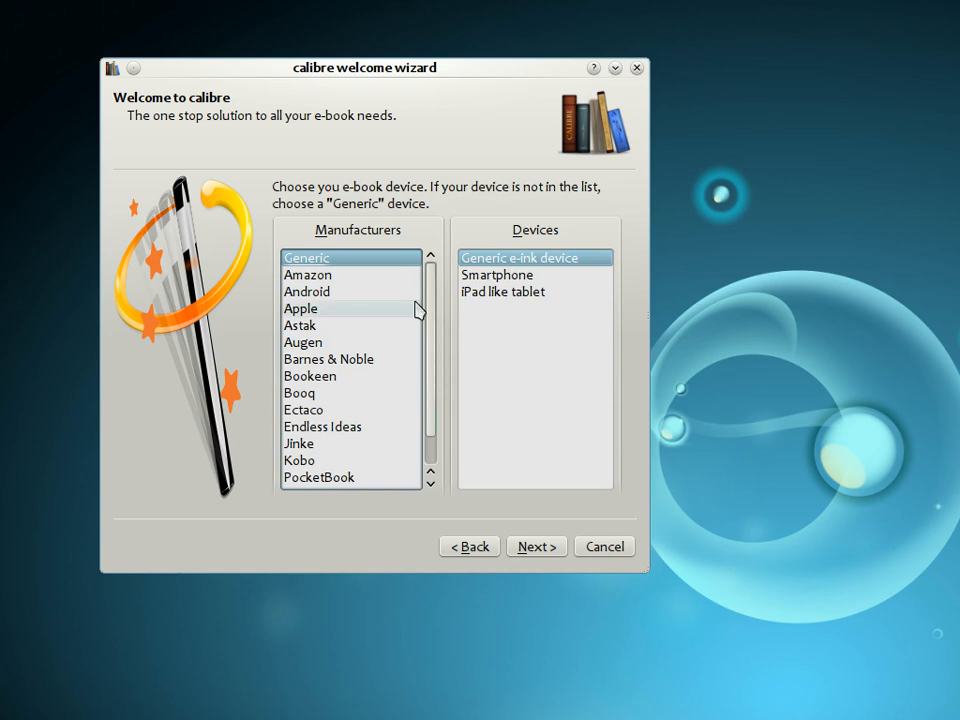
# Step: Browse the device manufacturers, choose Generic e-ink device as the e-book device, and finish the wizard
pyautogui.click(350, 275)
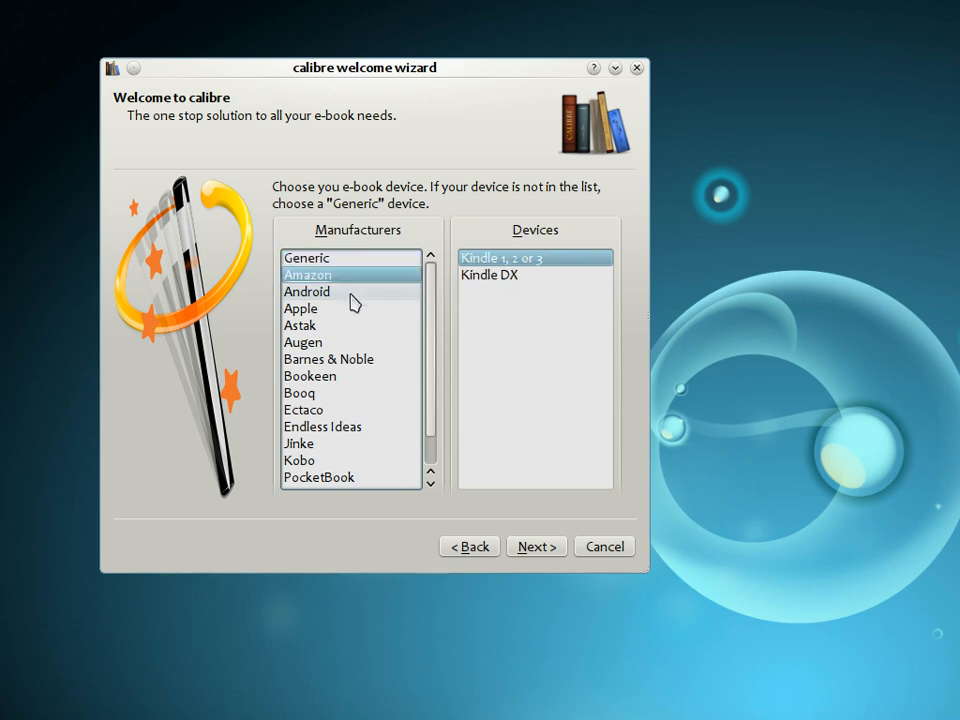
pyautogui.click(350, 293)
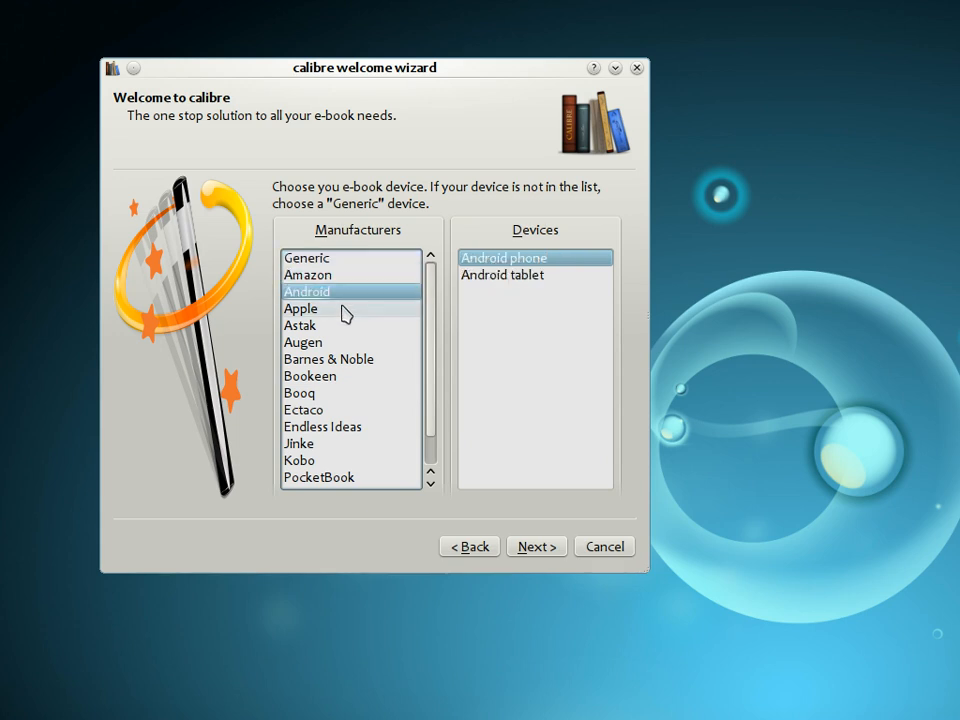
pyautogui.click(343, 312)
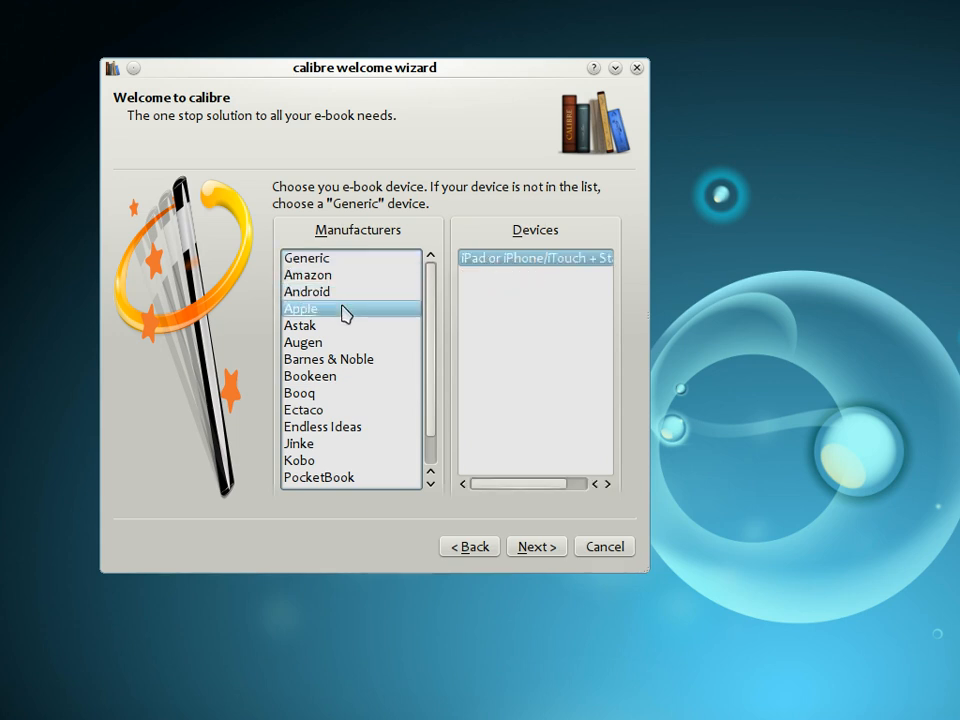
pyautogui.click(357, 364)
pyautogui.scroll(-1, 354, 410)
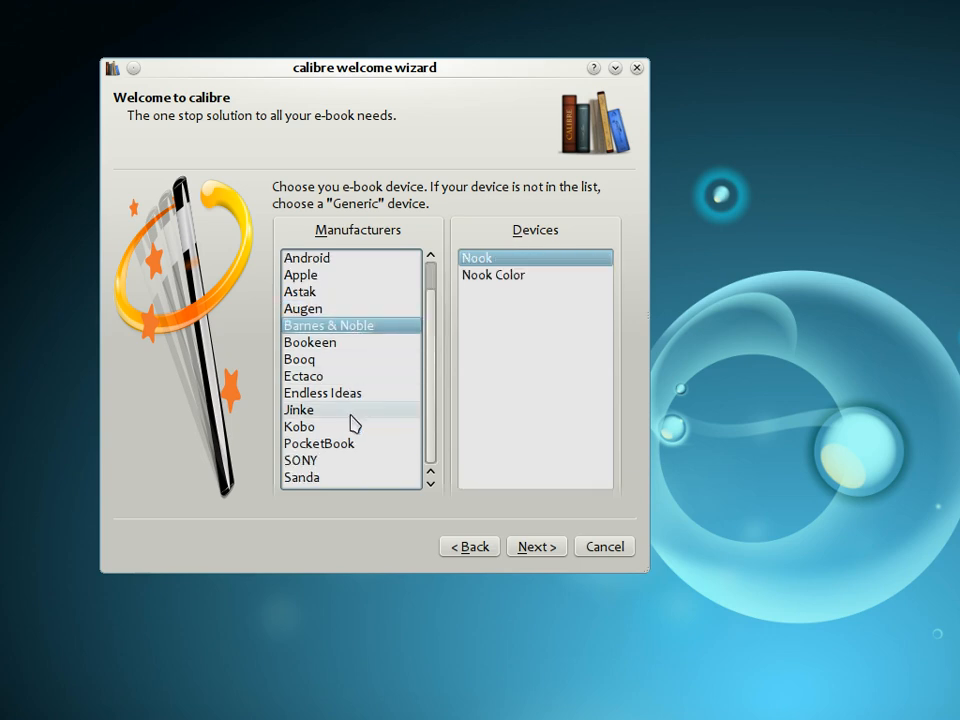
pyautogui.click(339, 462)
pyautogui.scroll(1, 342, 464)
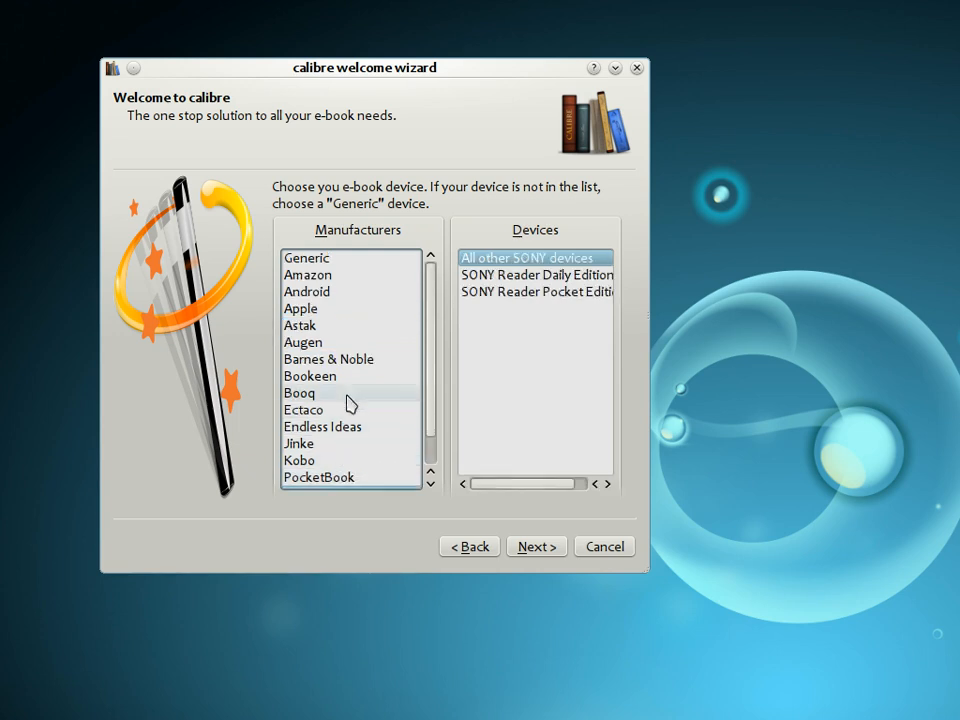
pyautogui.click(361, 264)
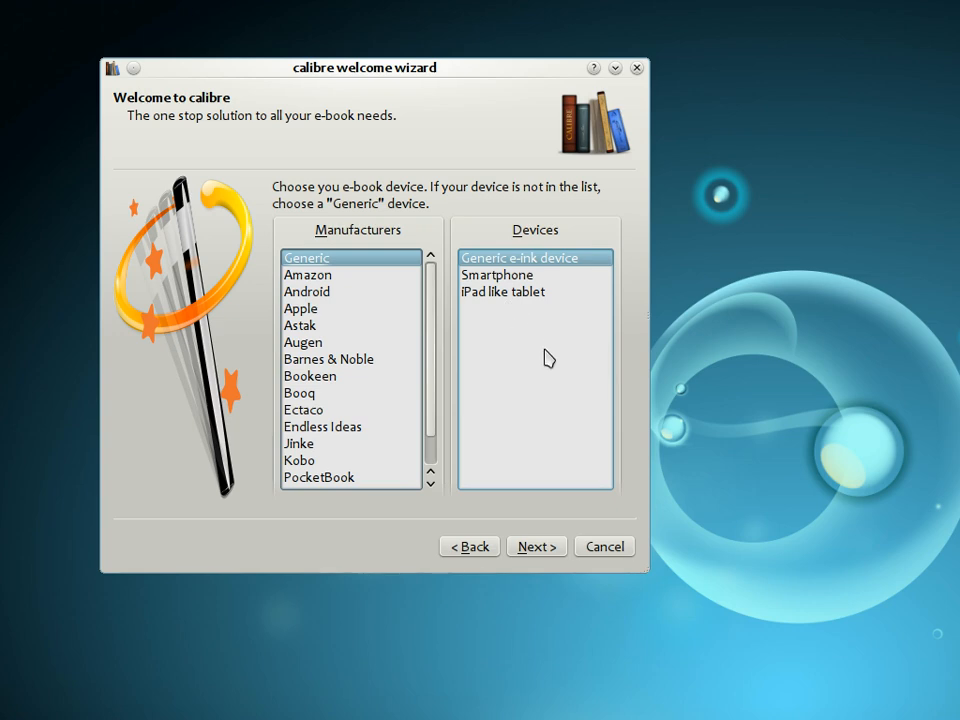
pyautogui.click(527, 550)
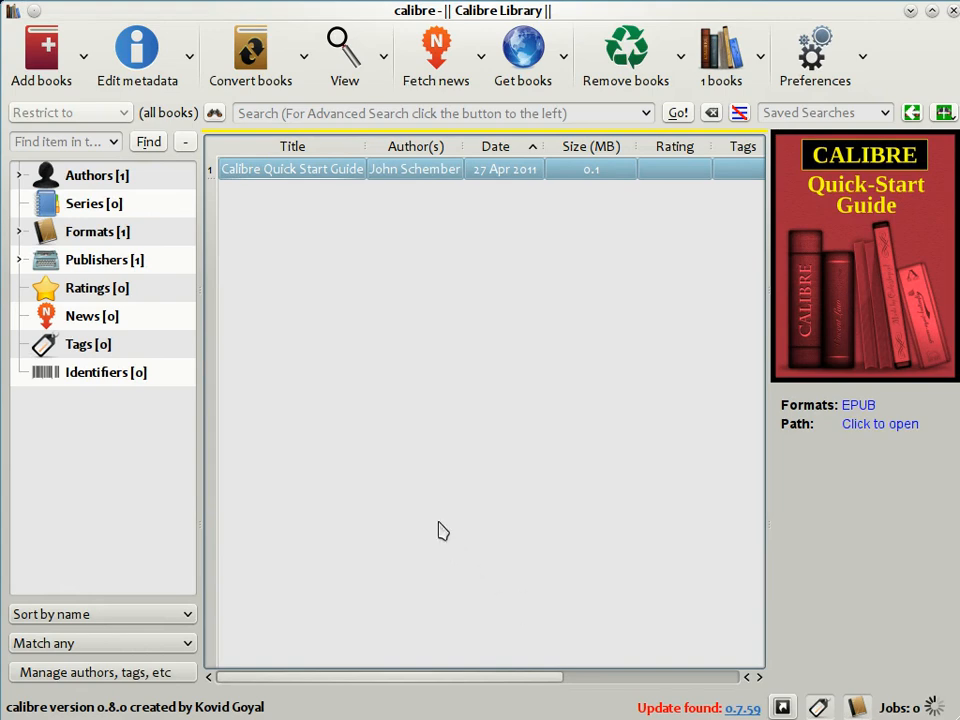
# Step: Add pride_and_prejudice.epub to the library and select the new Pride and Prejudice entry
pyautogui.click(44, 58)
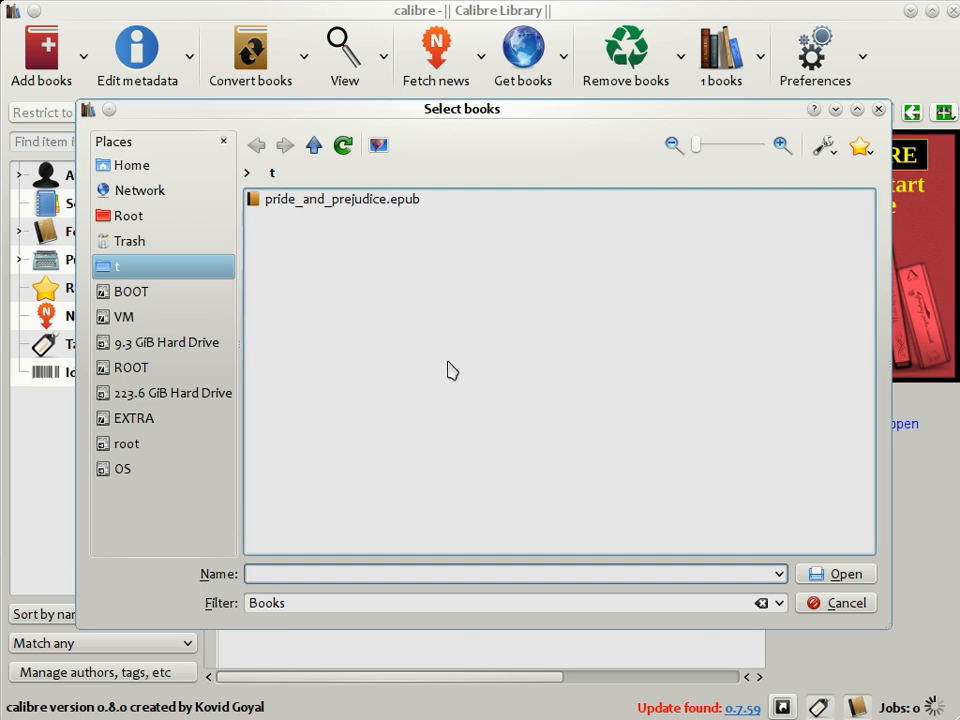
pyautogui.doubleClick(358, 205)
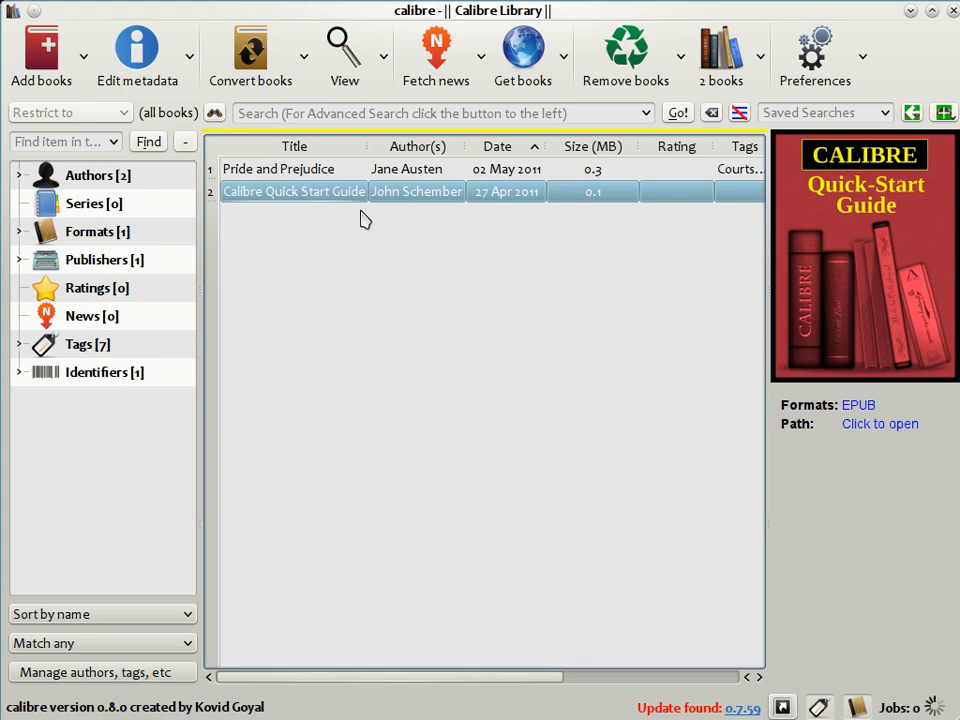
pyautogui.click(336, 171)
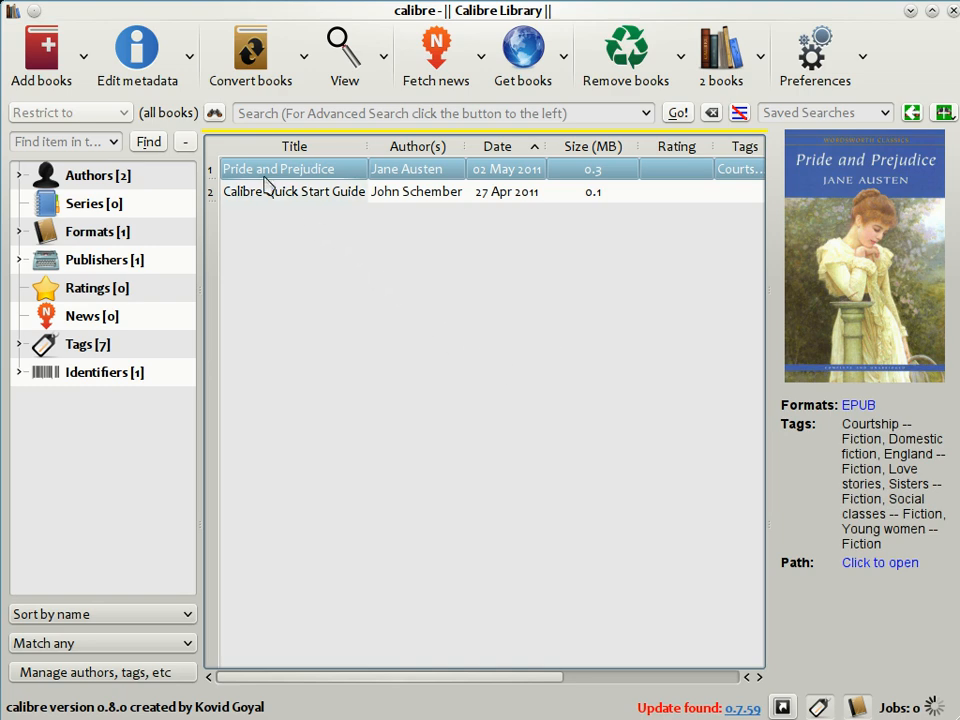
# Step: Open the metadata editor for Pride and Prejudice and set its rating to 4 stars
pyautogui.click(132, 52)
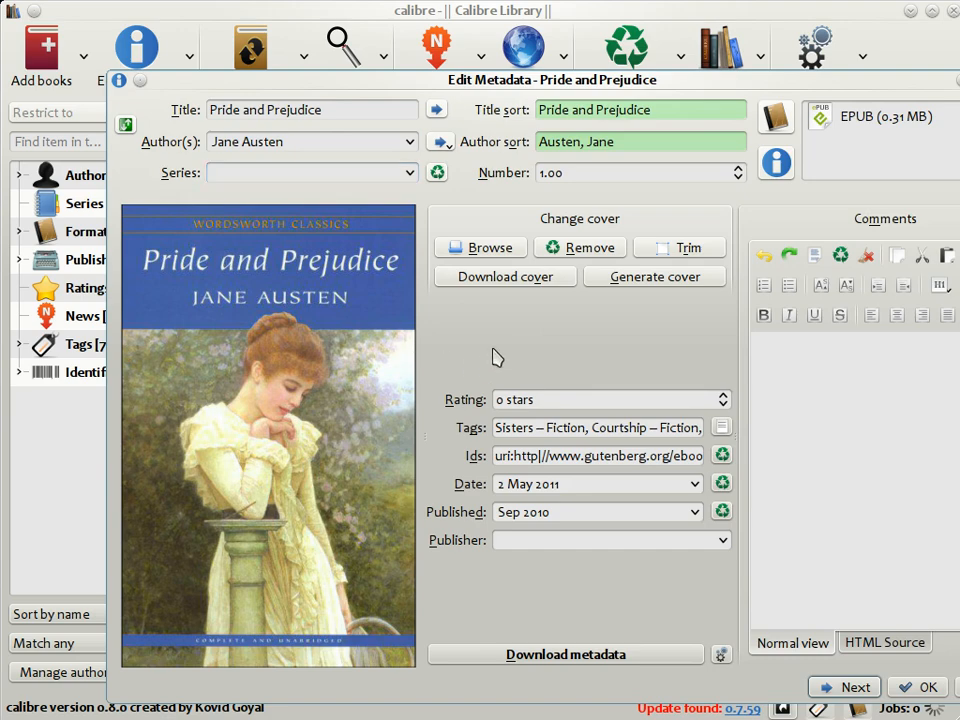
pyautogui.tripleClick(500, 400)
pyautogui.write('4')
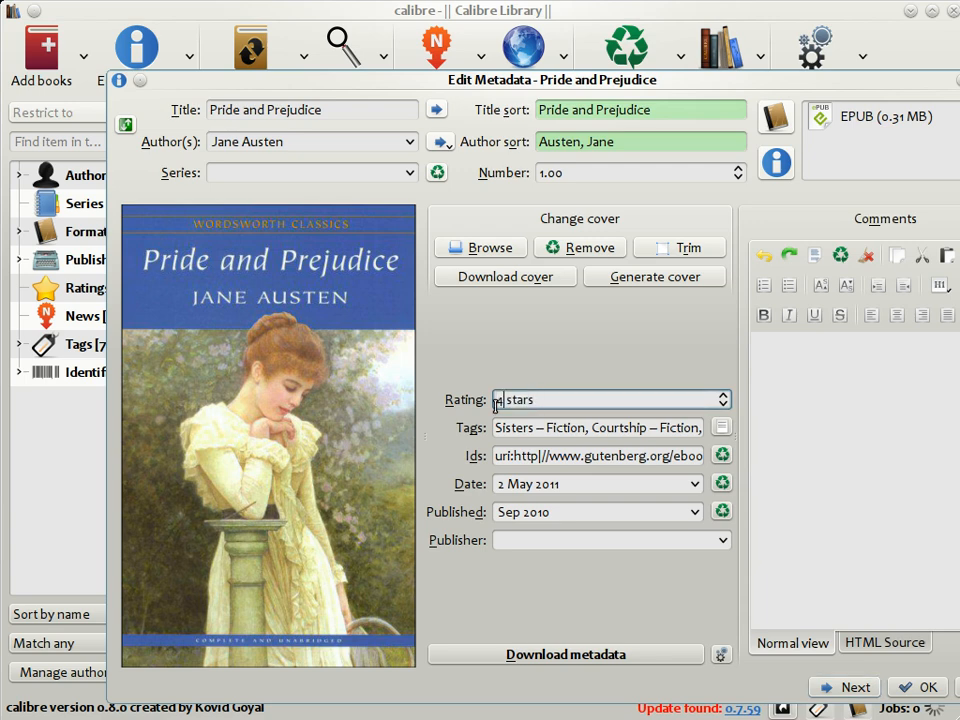
# Step: Replace the book's tags with England, Classic, romance and save the metadata
pyautogui.click(541, 427)
pyautogui.hotkey('ctrl', 'a')
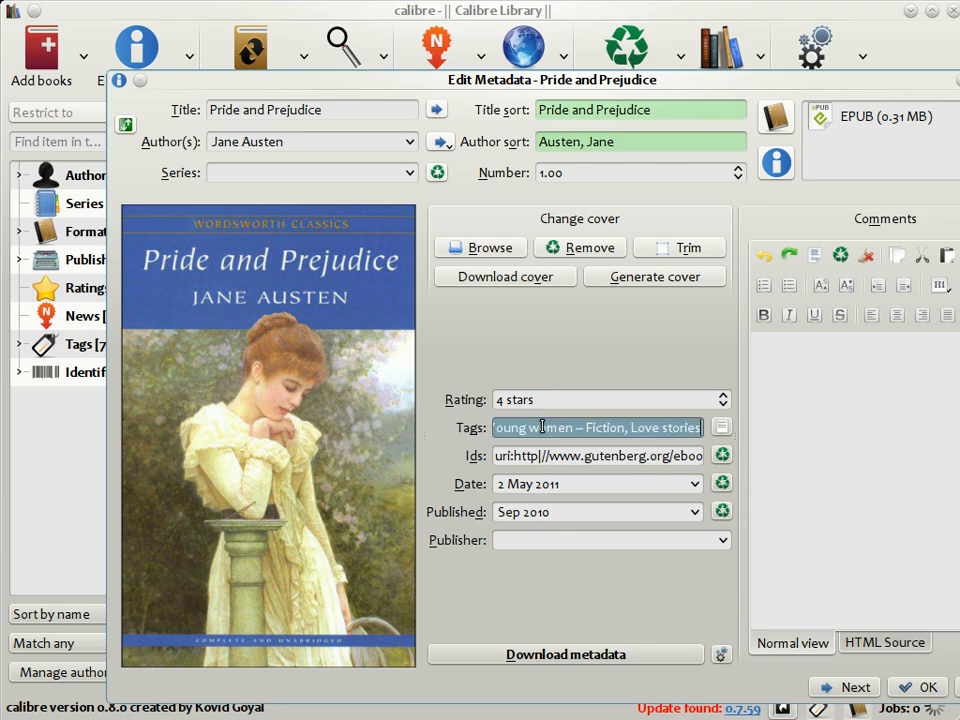
pyautogui.press('BackSpace')
pyautogui.write('Englan')
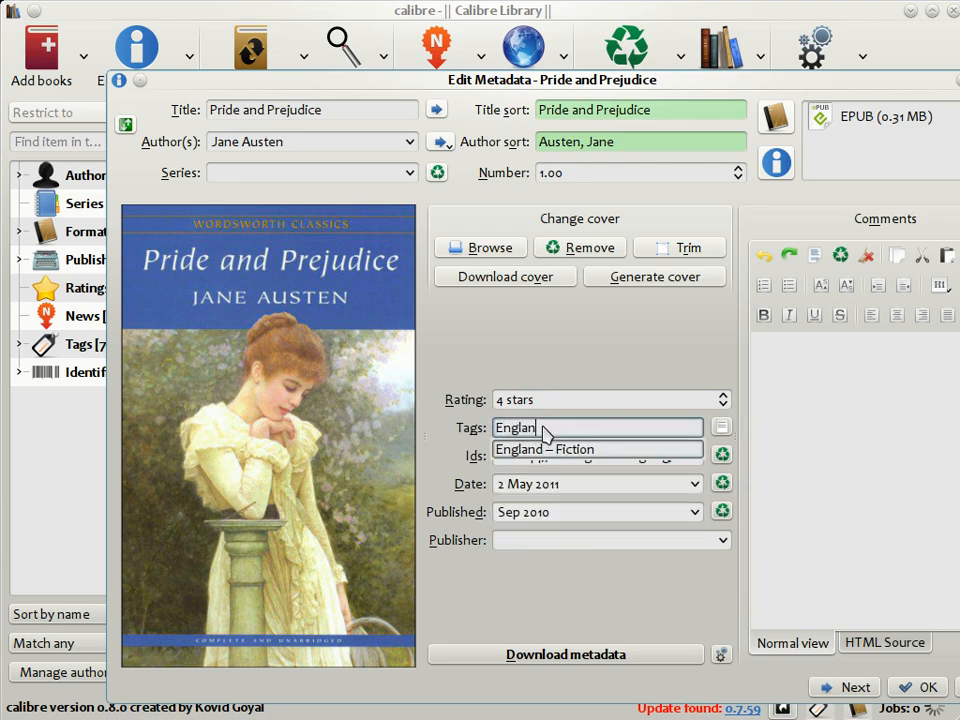
pyautogui.write('d, classic, roman')
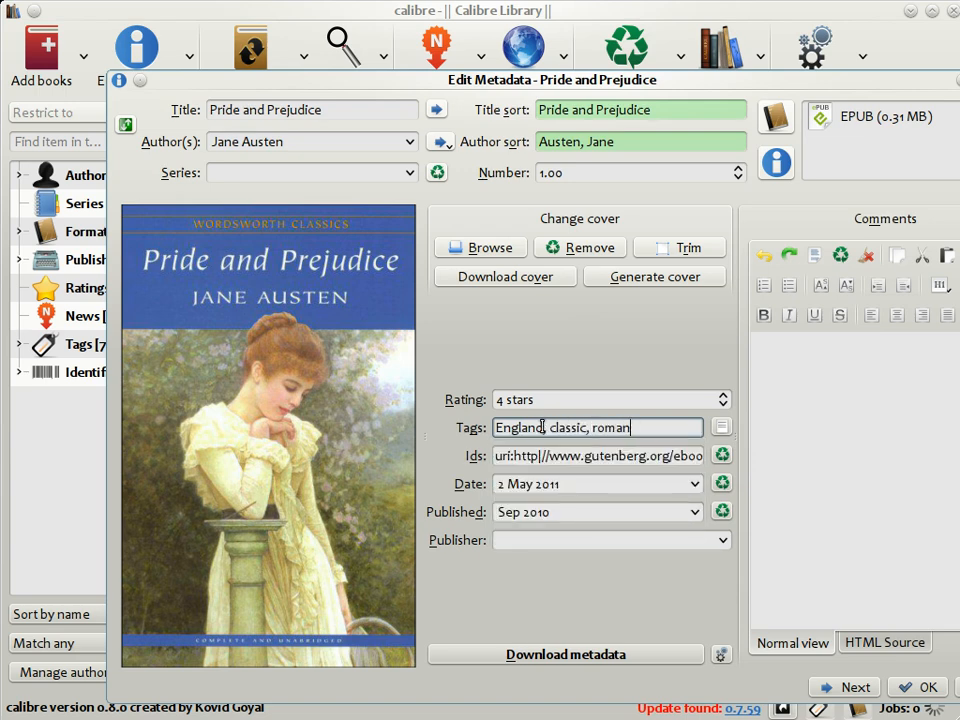
pyautogui.write('sce')
pyautogui.click(550, 427)
pyautogui.press('BackSpace')
pyautogui.write('C')
pyautogui.press('Escape')
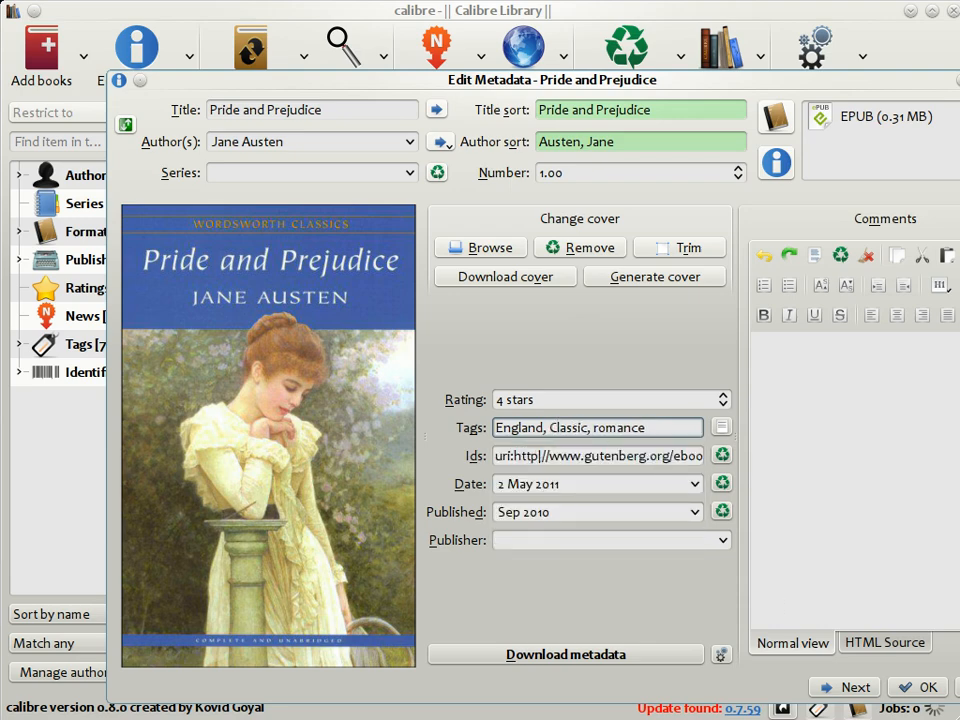
pyautogui.click(920, 687)
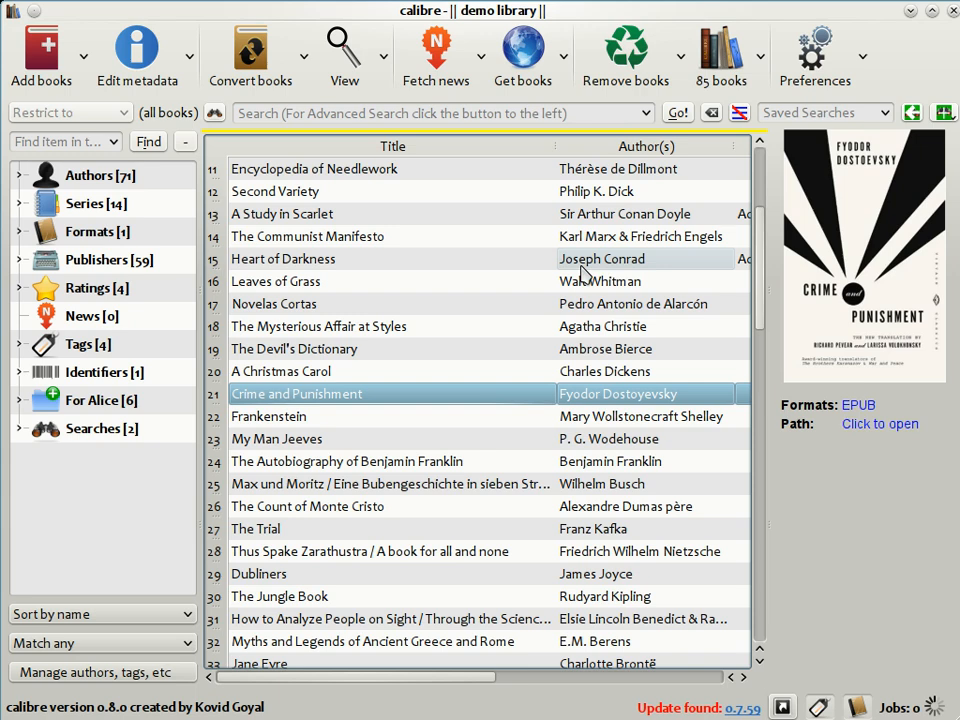
# Step: Download metadata for Crime and Punishment and pick the 1866 W.W. Norton result
pyautogui.click(143, 77)
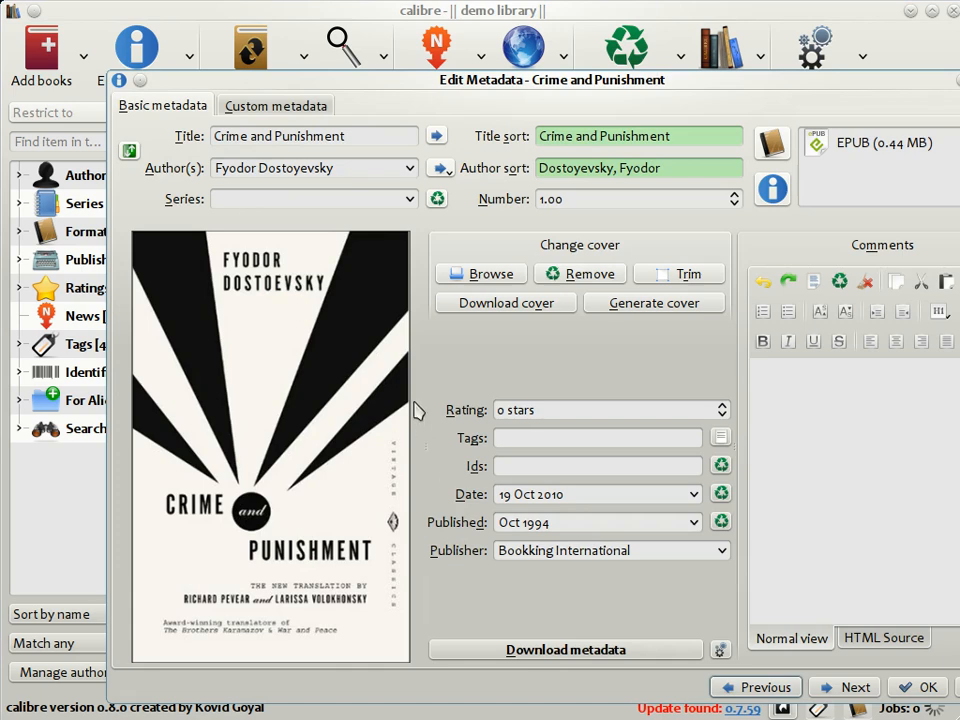
pyautogui.click(722, 415)
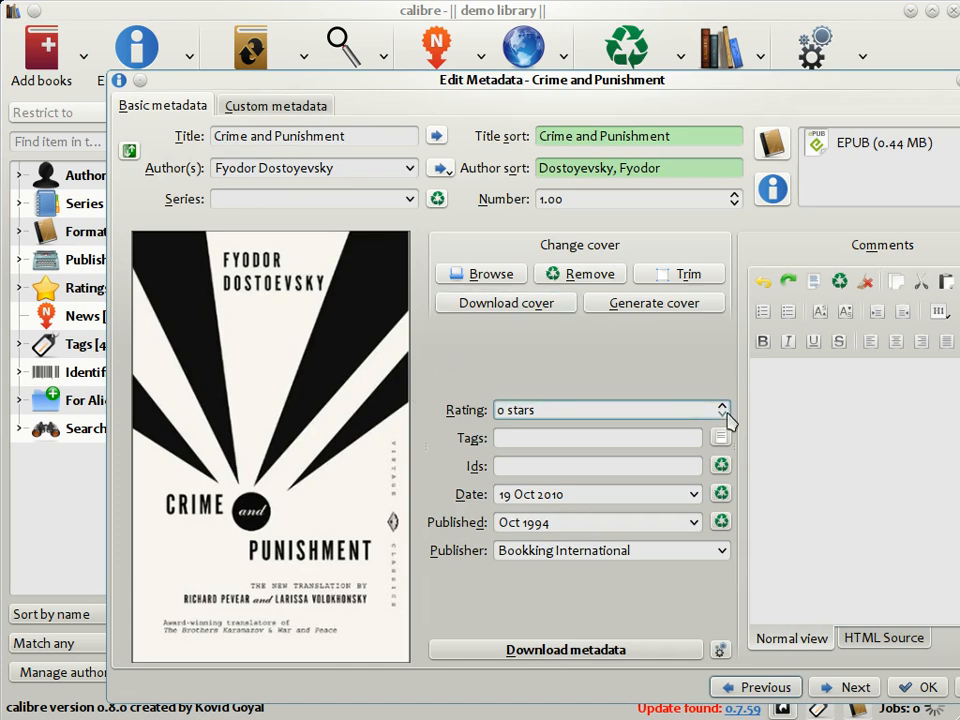
pyautogui.click(606, 652)
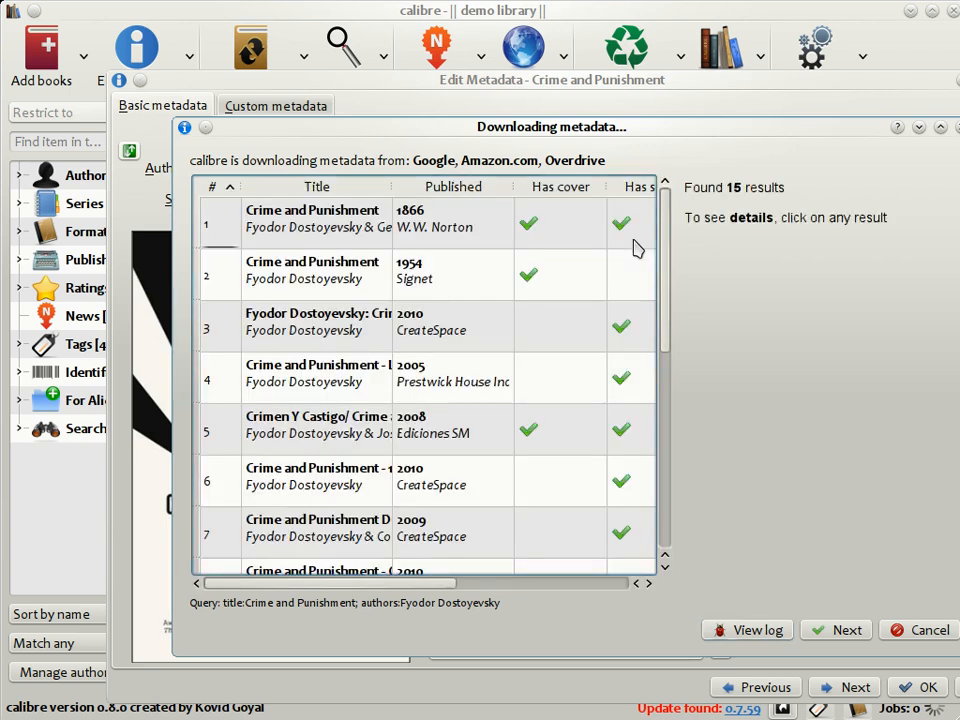
pyautogui.click(280, 240)
pyautogui.scroll(-3, 317, 362)
pyautogui.scroll(3, 316, 368)
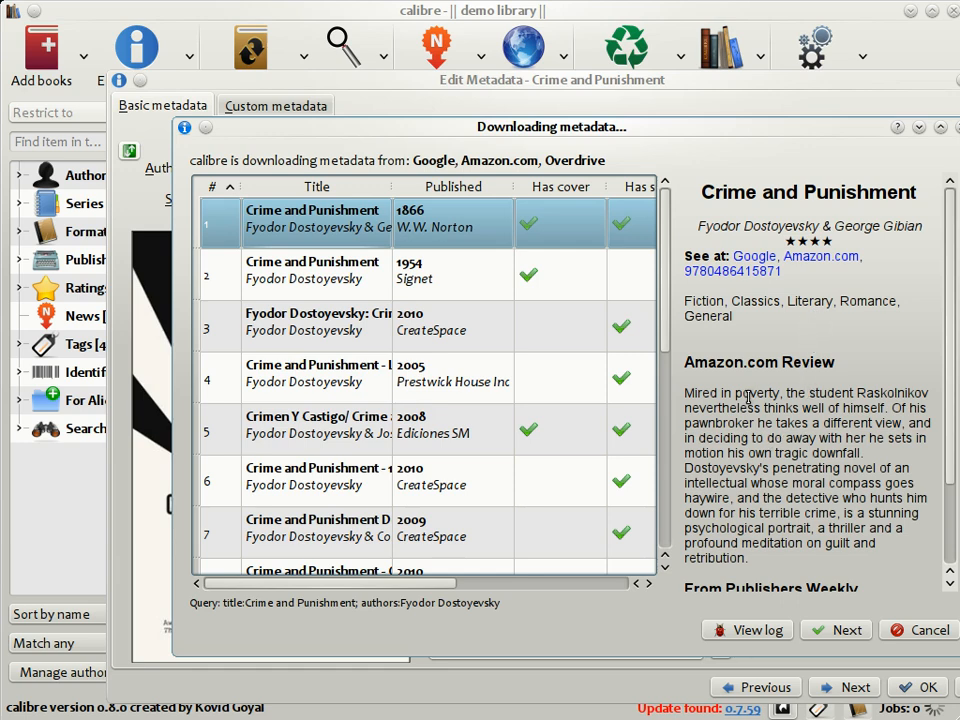
pyautogui.click(845, 631)
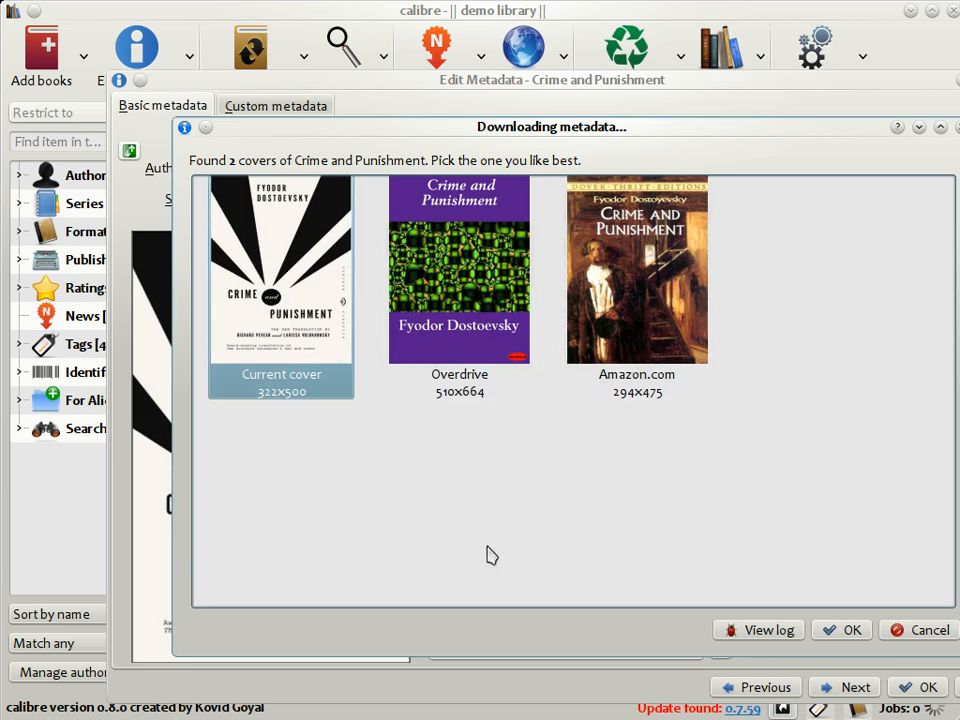
# Step: Choose the Amazon.com cover and save the updated metadata
pyautogui.click(672, 288)
pyautogui.click(852, 629)
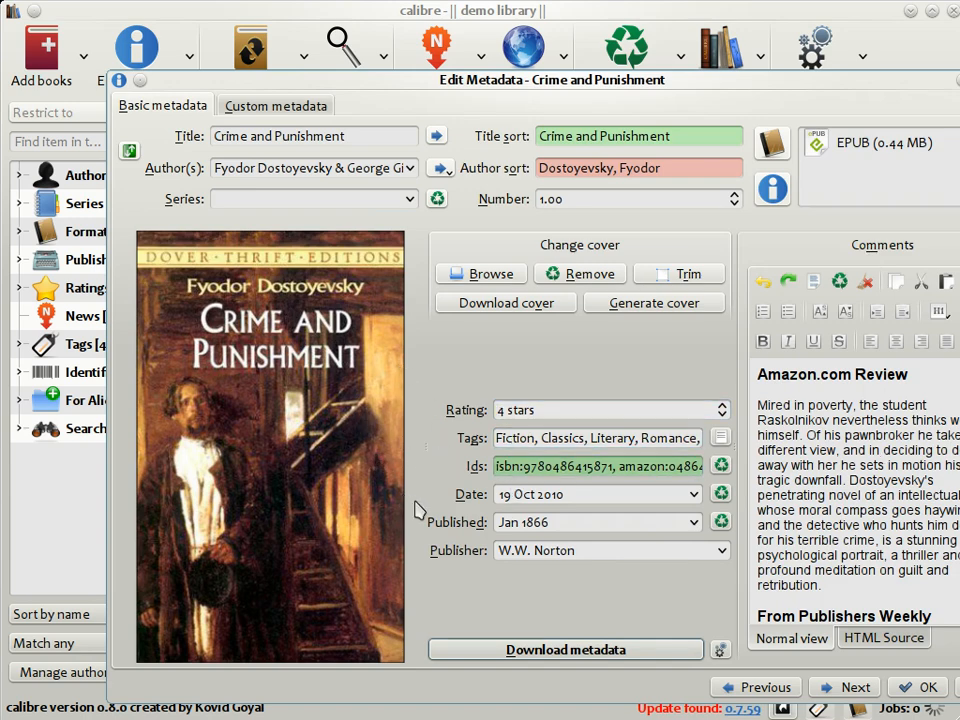
pyautogui.click(916, 686)
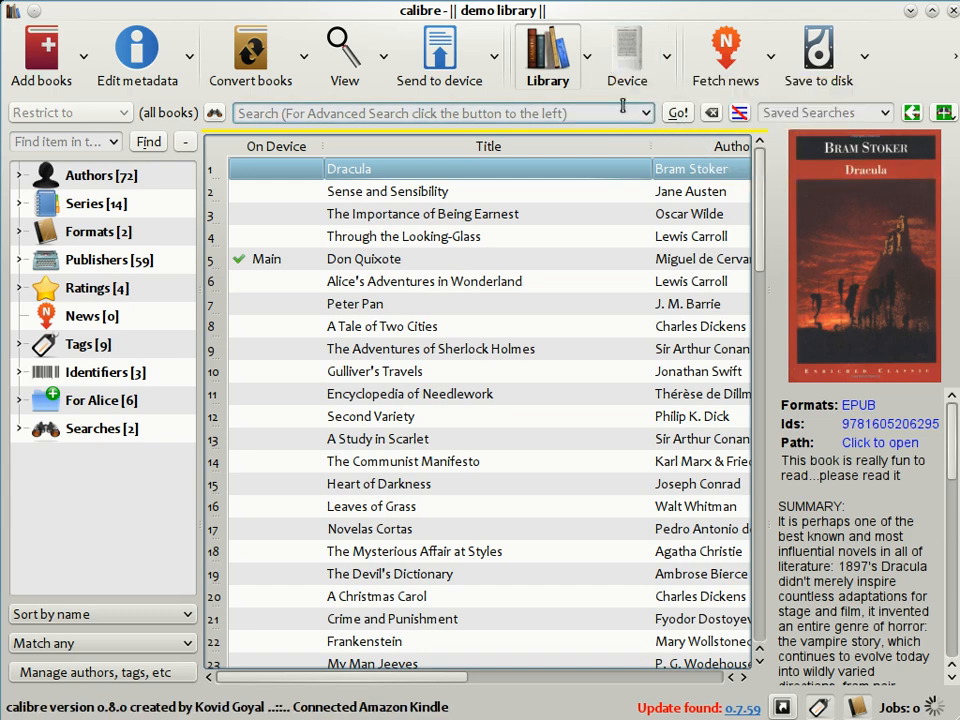
# Step: Browse the books stored on the connected device, then return to the library view
pyautogui.click(620, 72)
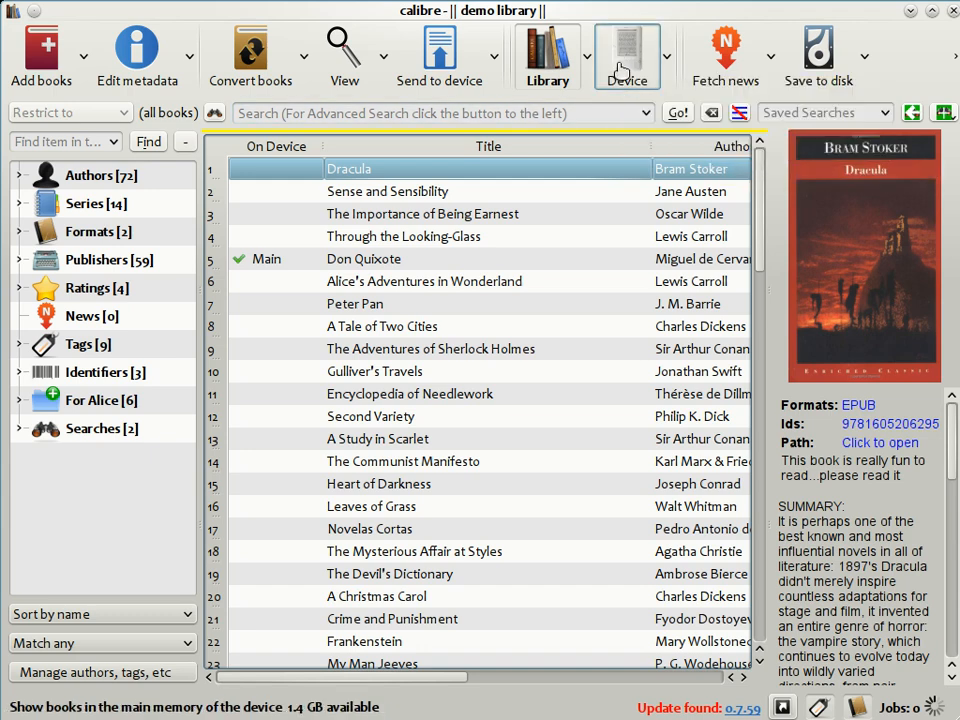
pyautogui.click(253, 188)
pyautogui.click(257, 257)
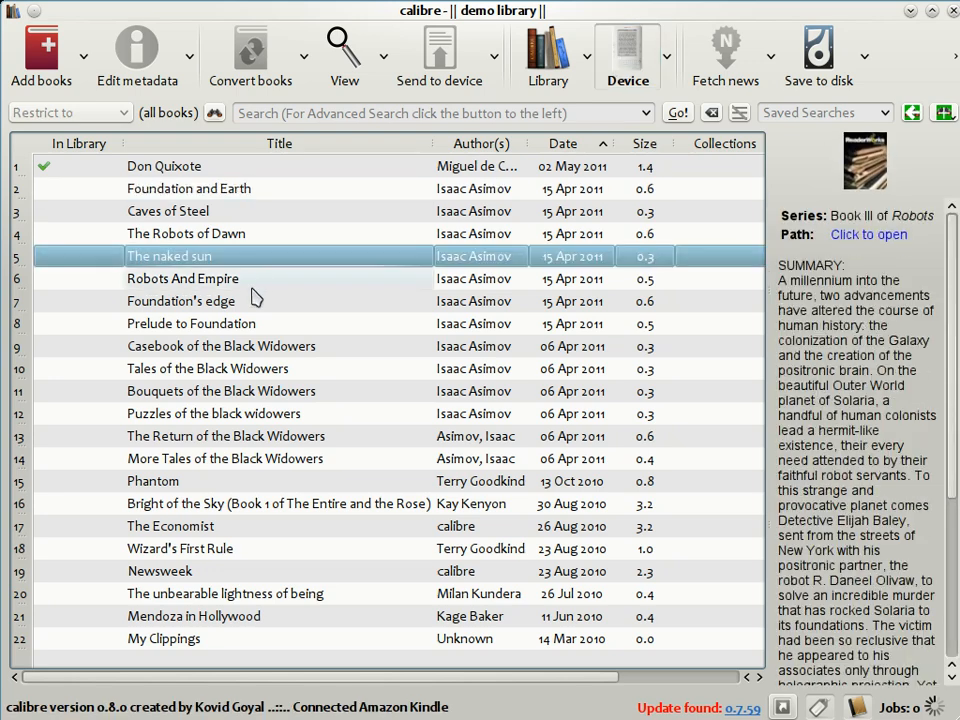
pyautogui.click(253, 301)
pyautogui.click(256, 350)
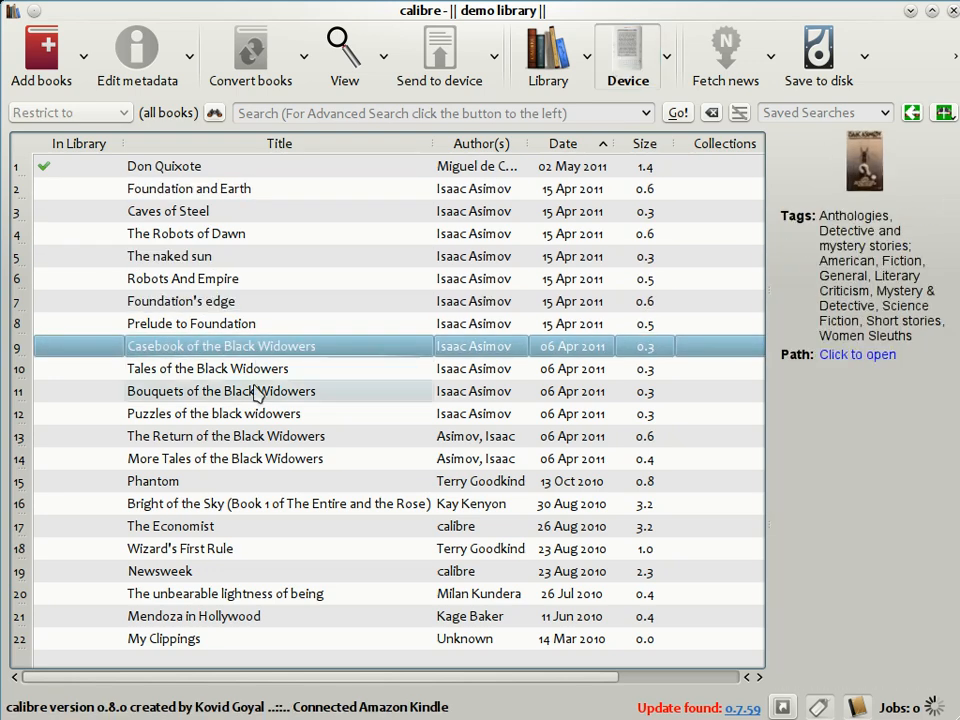
pyautogui.click(255, 391)
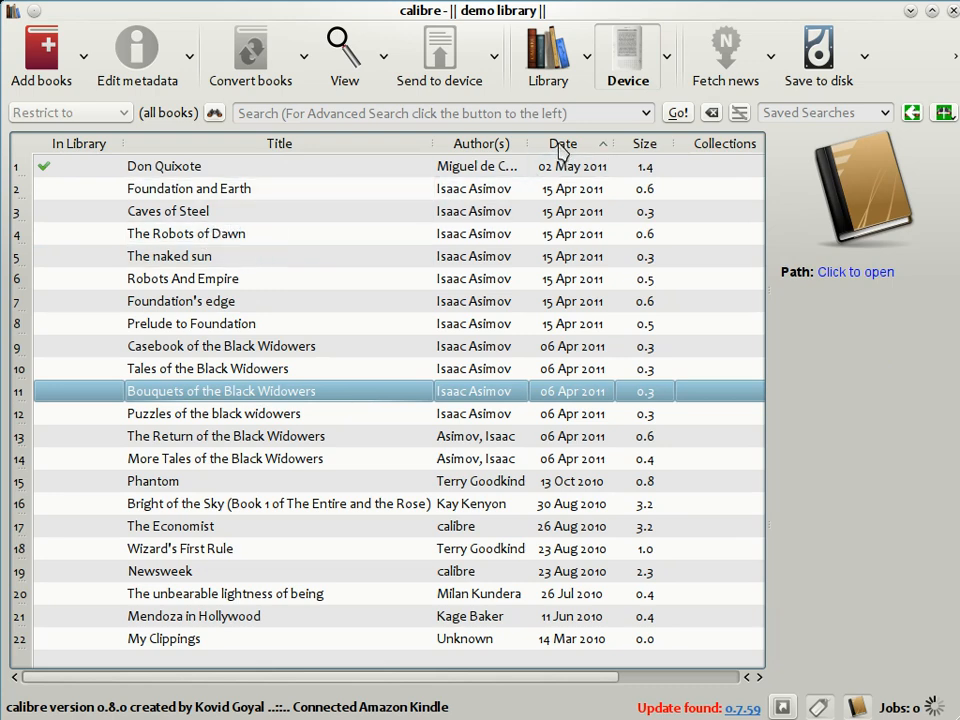
pyautogui.click(533, 77)
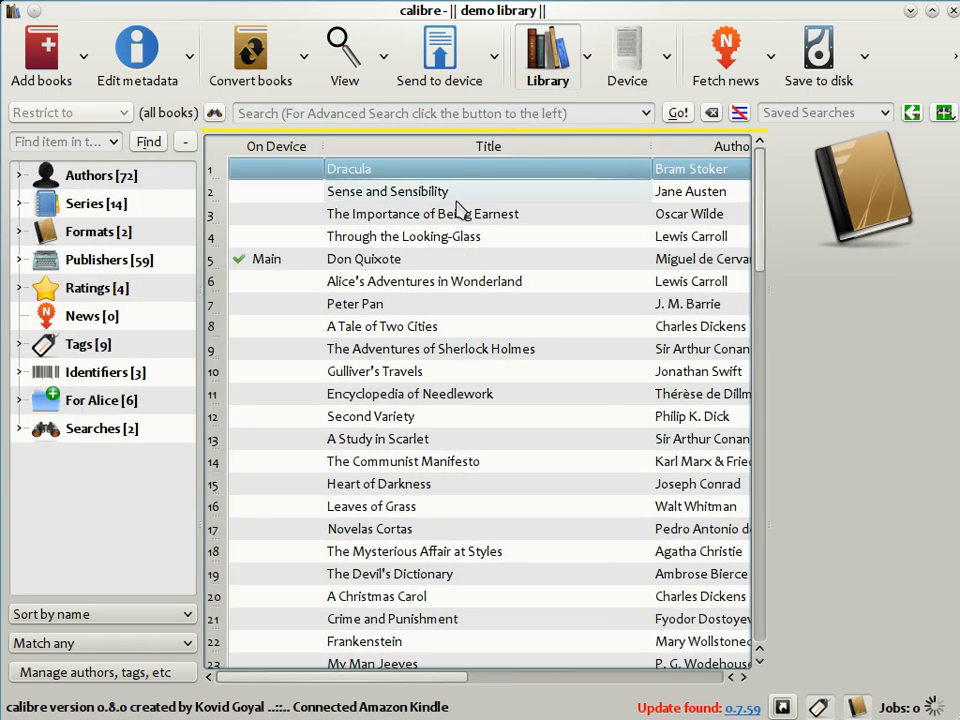
# Step: Send Sense and and Sensibility to the device, accepting automatic conversion before upload
pyautogui.click(456, 199)
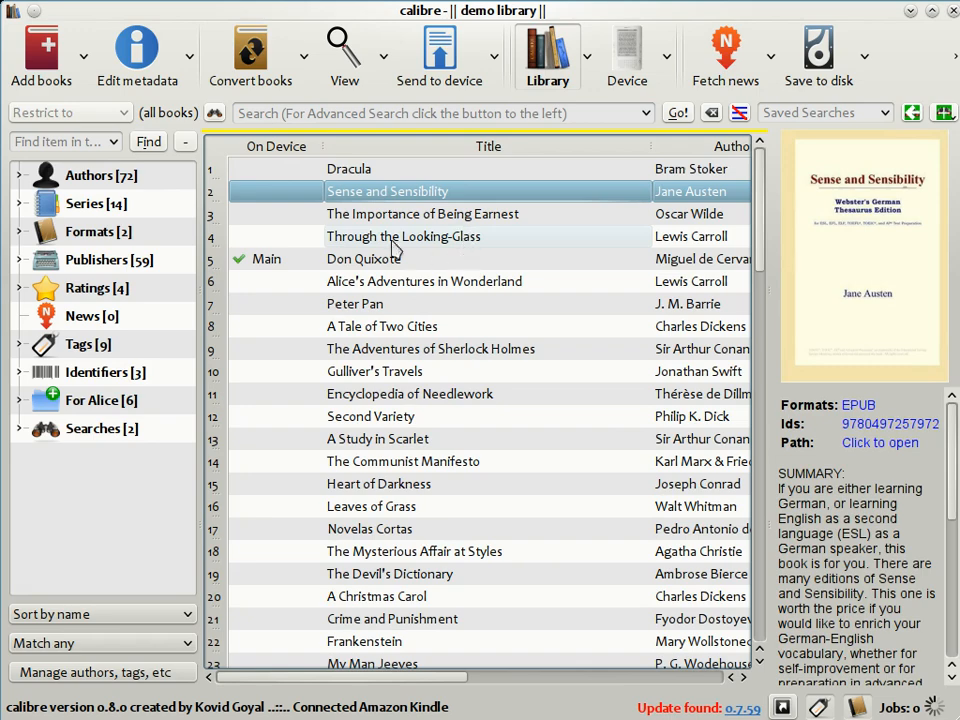
pyautogui.moveTo(372, 196); pyautogui.dragTo(628, 58)
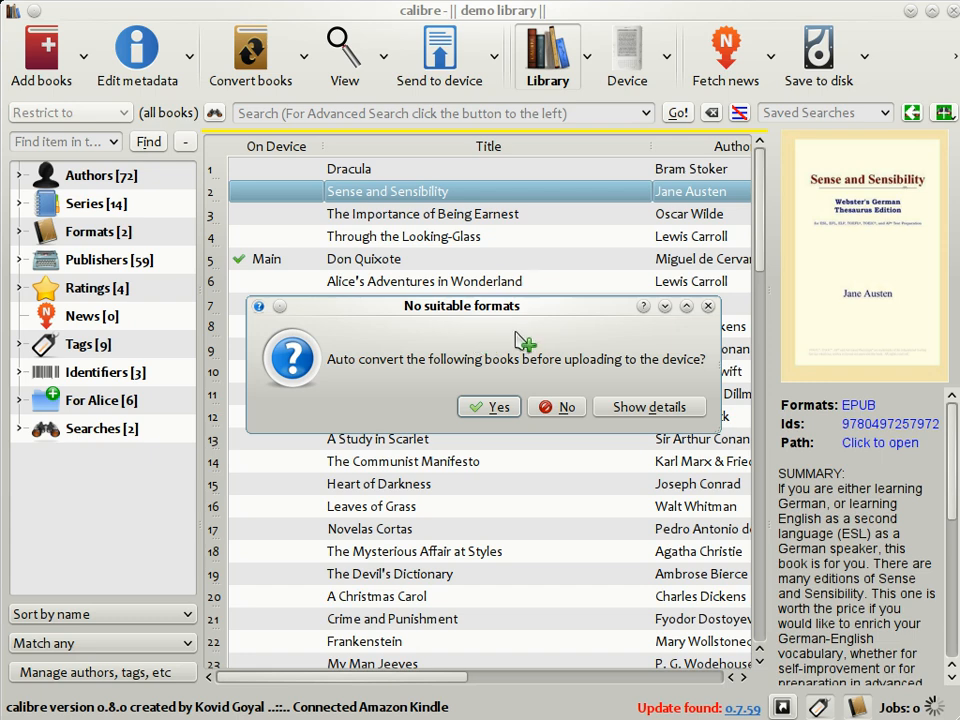
pyautogui.click(499, 408)
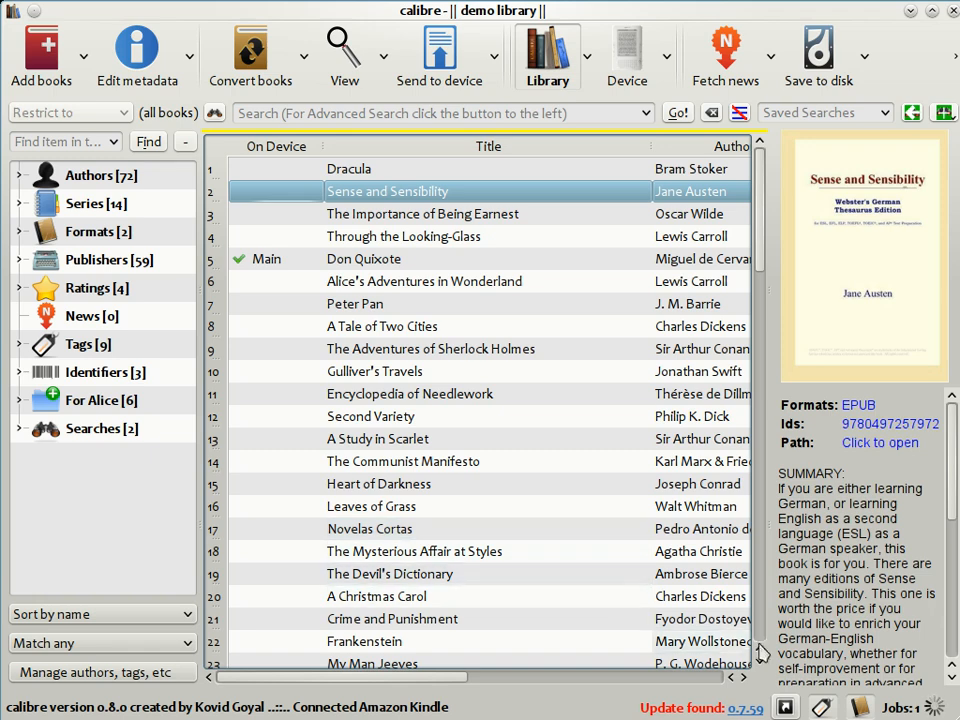
# Step: Open the jobs list and widen the Job column
pyautogui.click(935, 708)
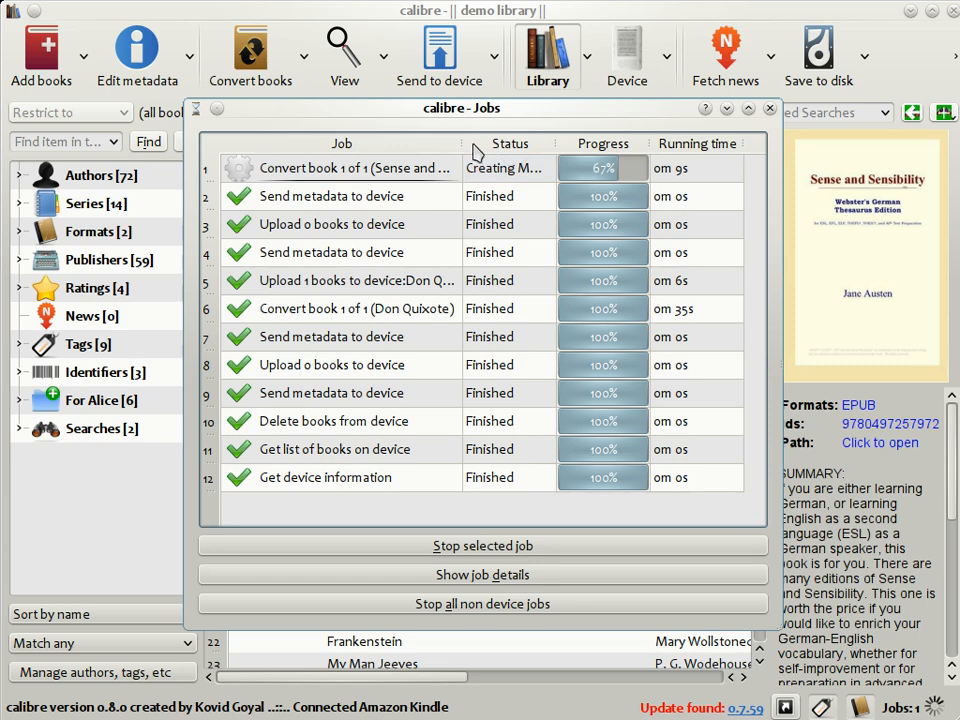
pyautogui.moveTo(462, 143); pyautogui.dragTo(485, 140)
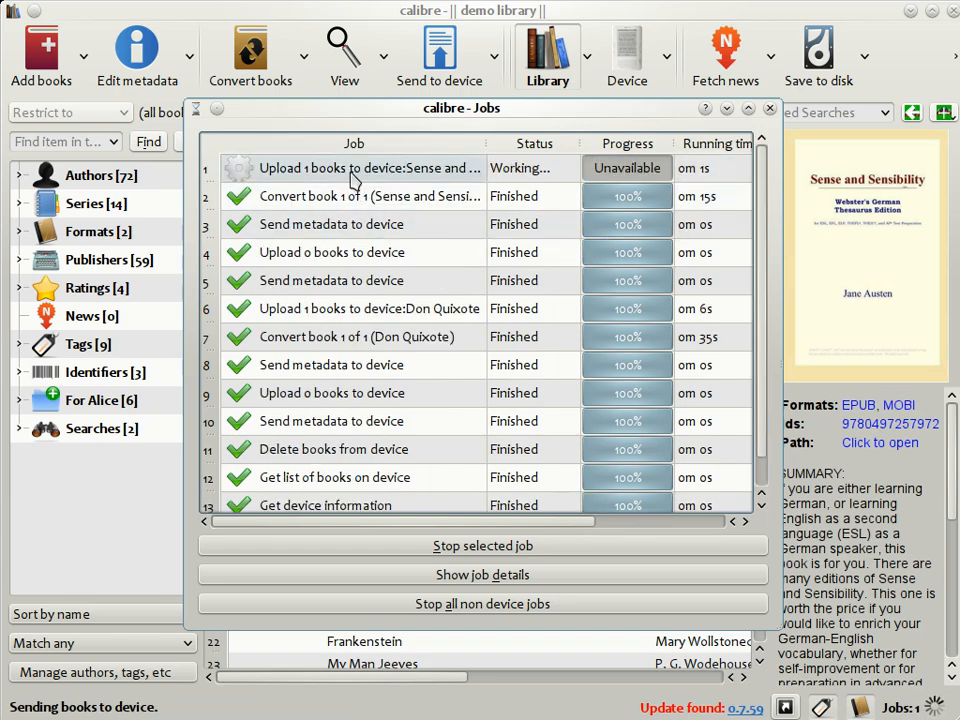
# Step: Close the jobs list and inspect the details of several books in the library list
pyautogui.click(770, 110)
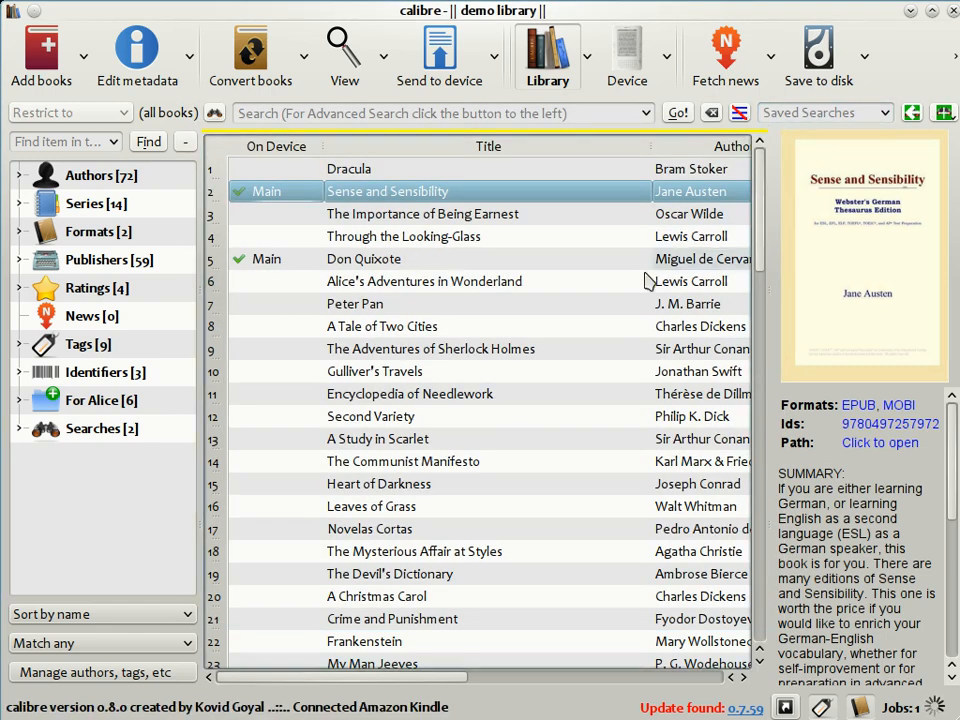
pyautogui.click(424, 171)
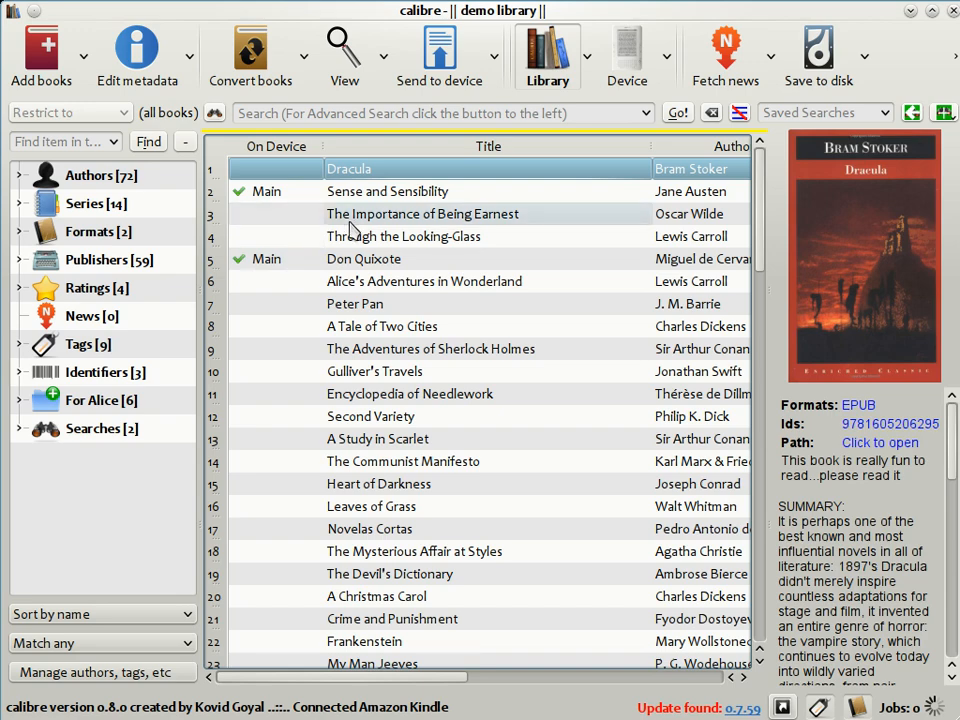
pyautogui.click(378, 195)
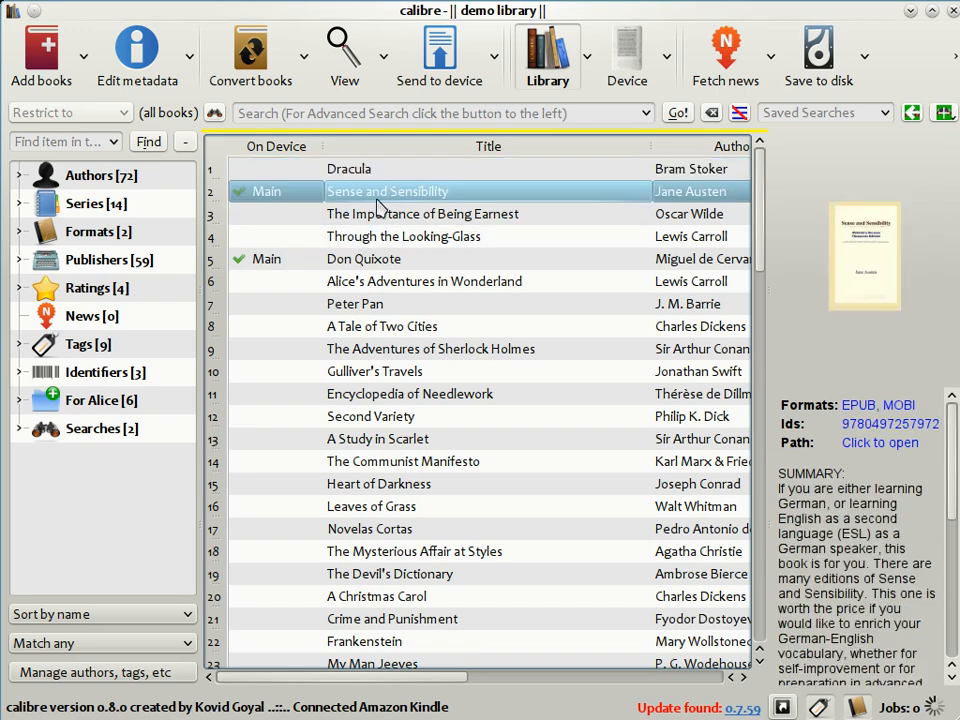
pyautogui.click(387, 216)
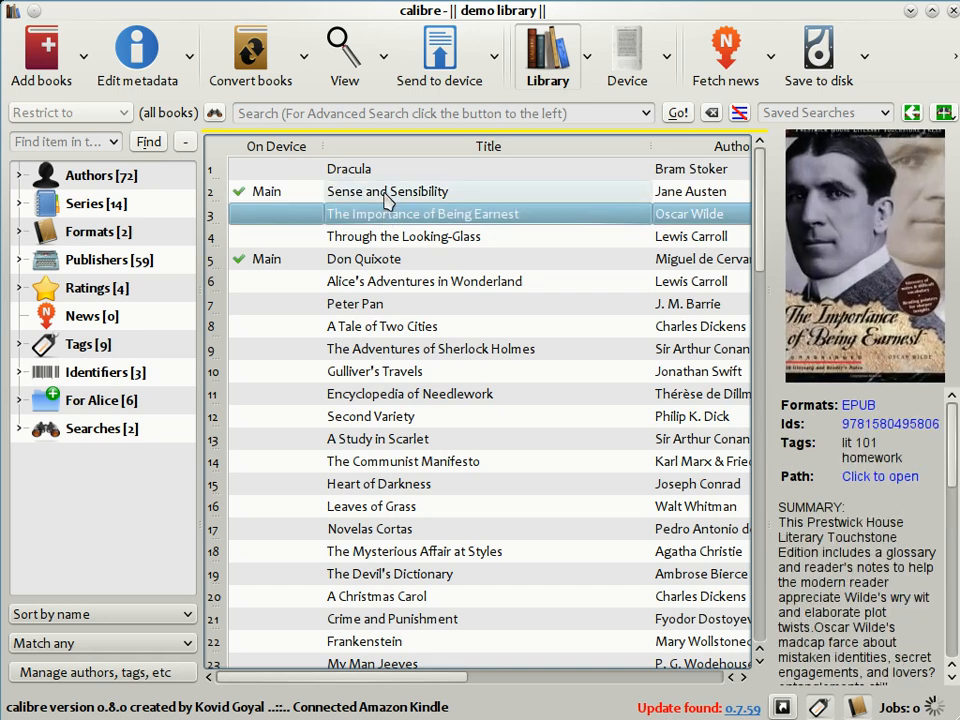
pyautogui.click(386, 197)
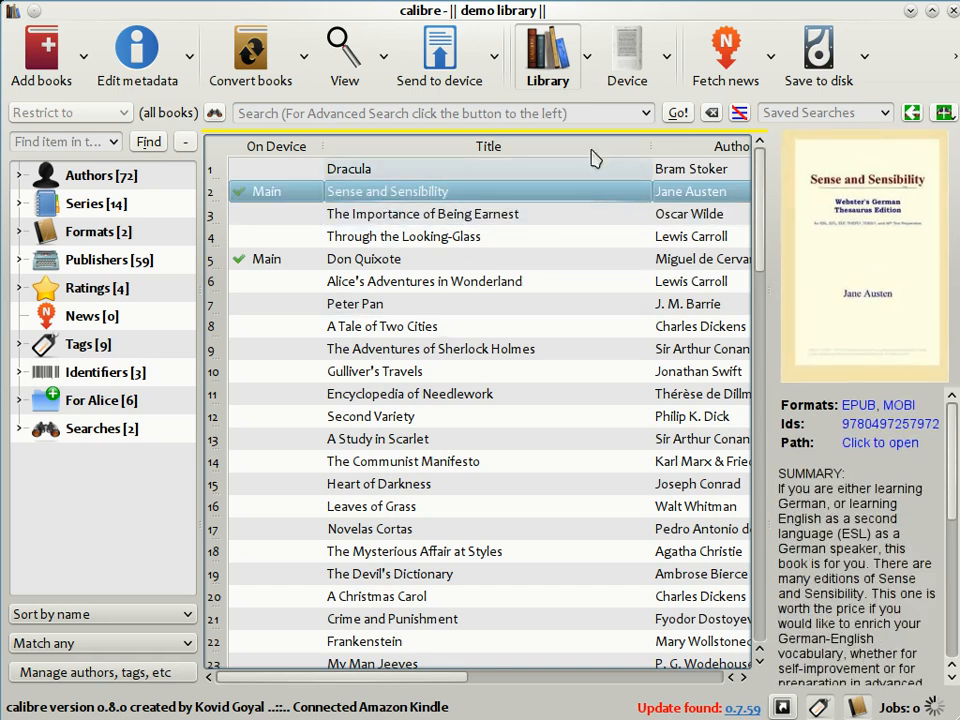
# Step: Add Foundation and Earth from the device's book list to the calibre library, then return to the library view
pyautogui.click(629, 67)
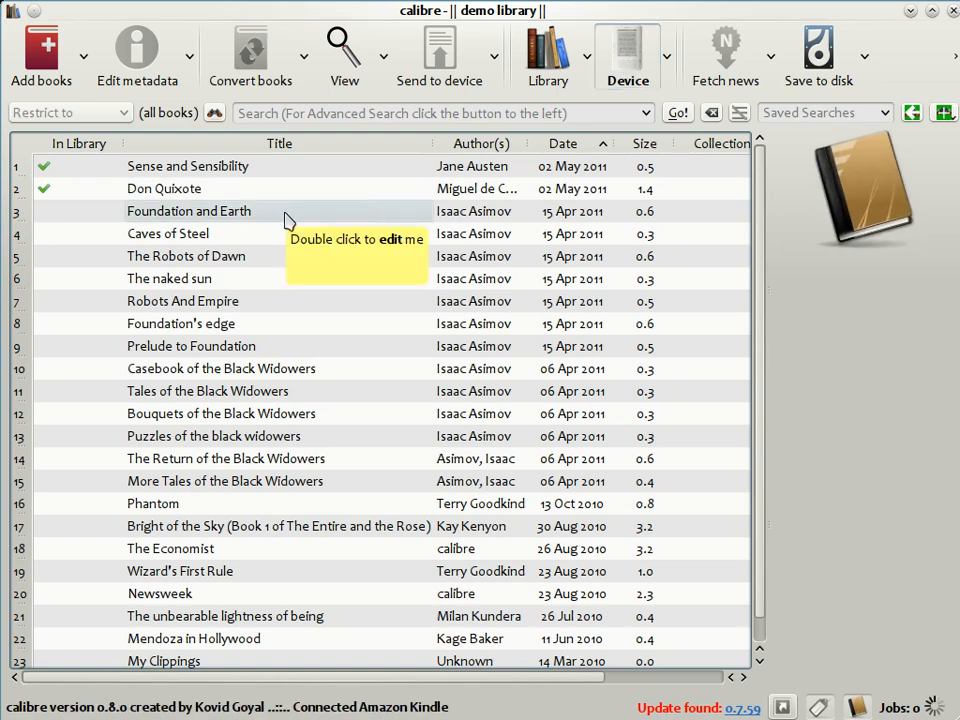
pyautogui.rightClick(226, 213)
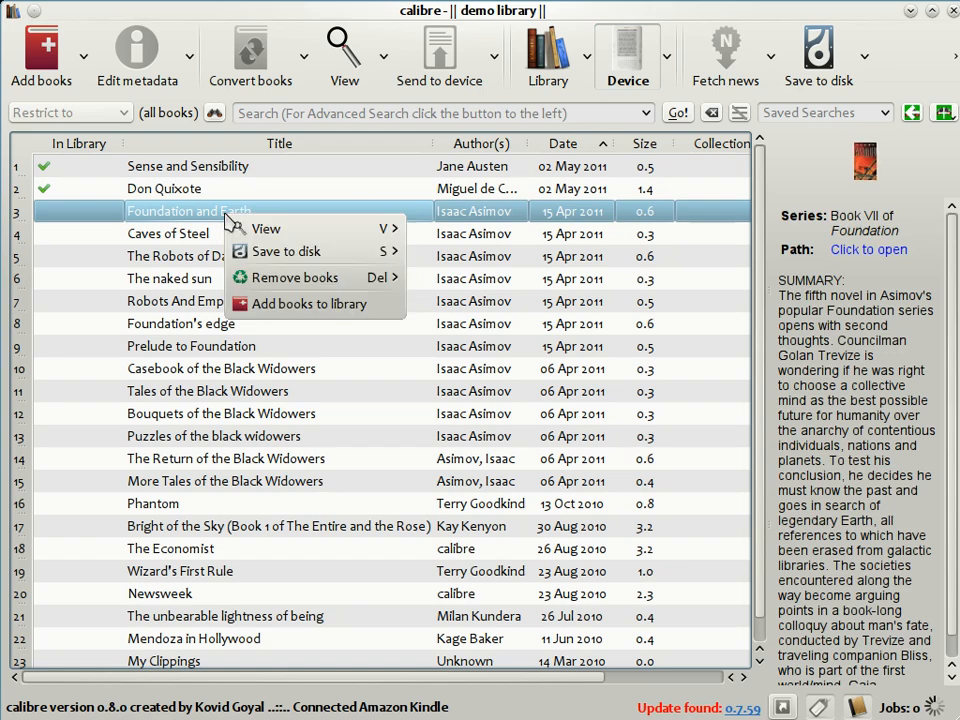
pyautogui.click(310, 318)
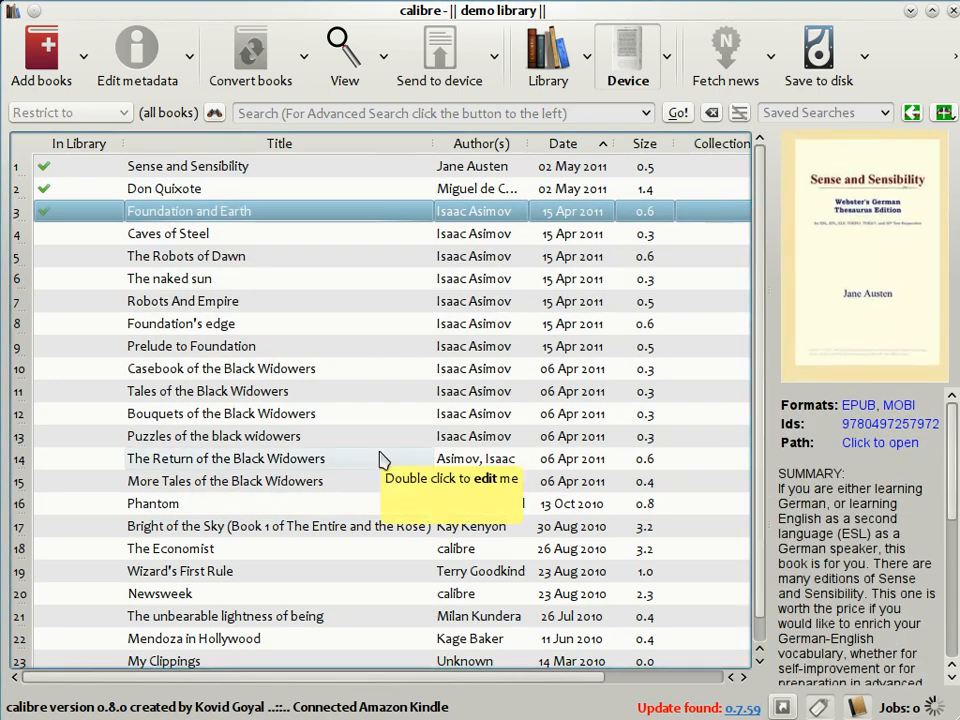
pyautogui.click(552, 58)
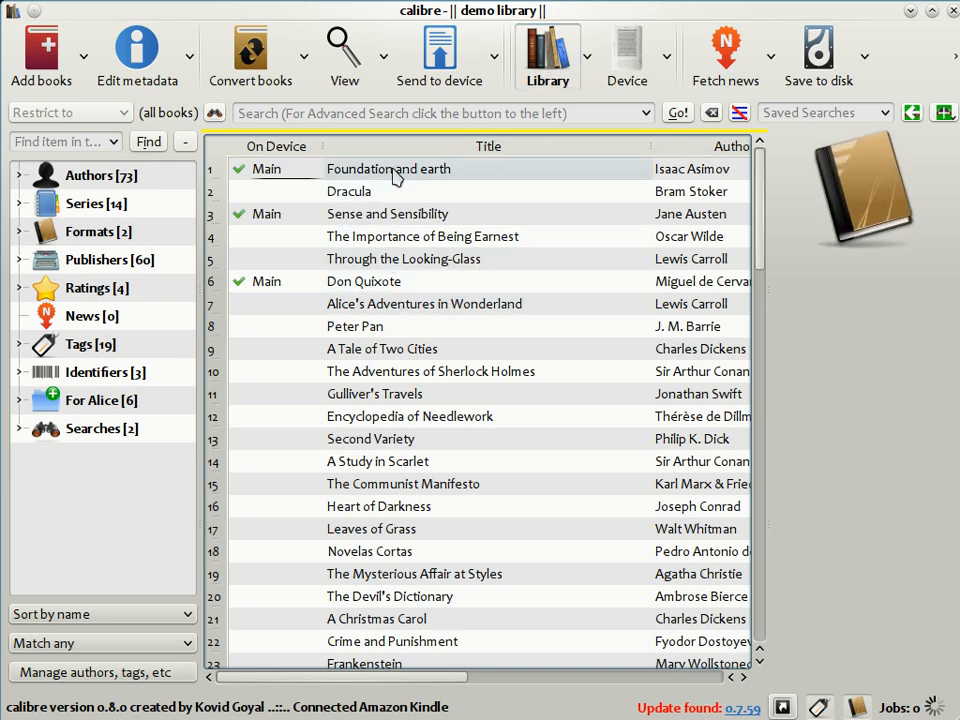
pyautogui.click(412, 217)
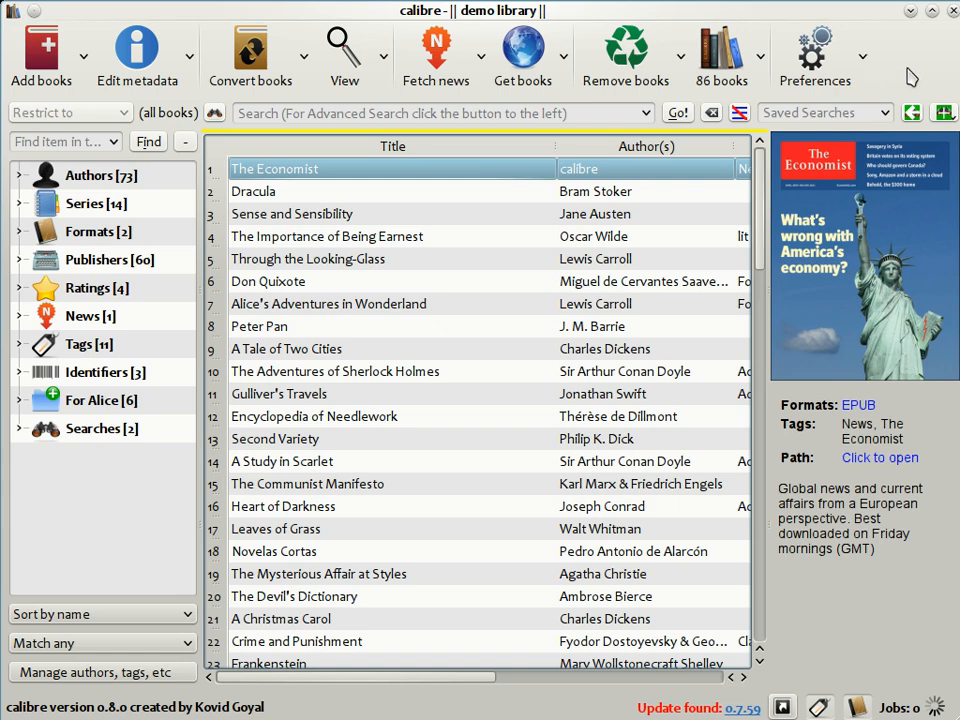
# Step: Open the news download scheduler, search for Economist, select The Economist and download it now, then save
pyautogui.click(436, 50)
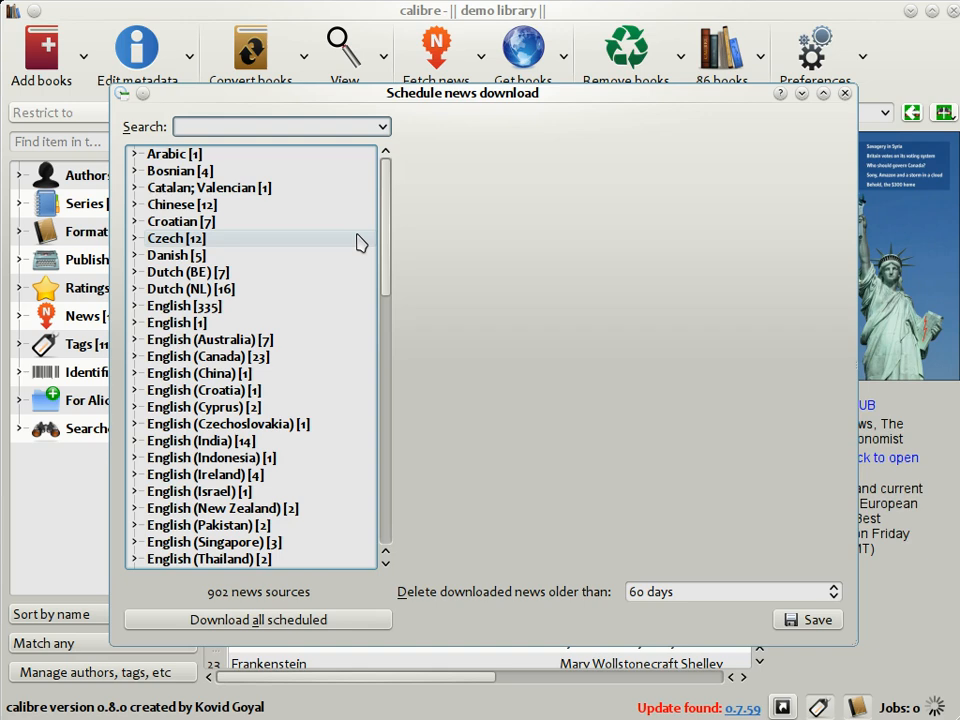
pyautogui.scroll(-8, 360, 242)
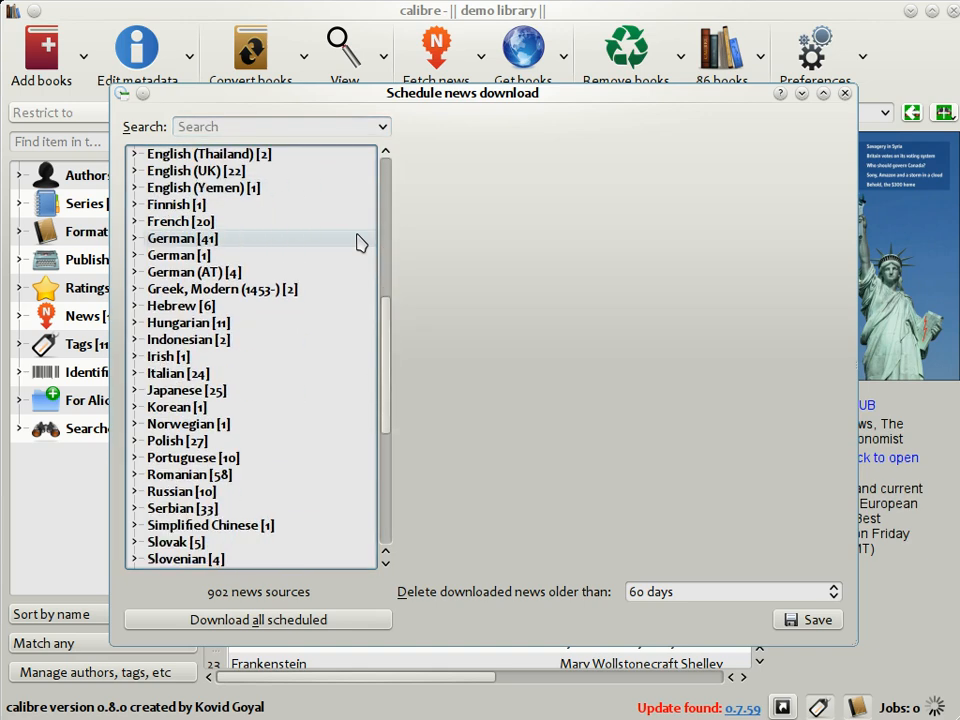
pyautogui.scroll(8, 360, 242)
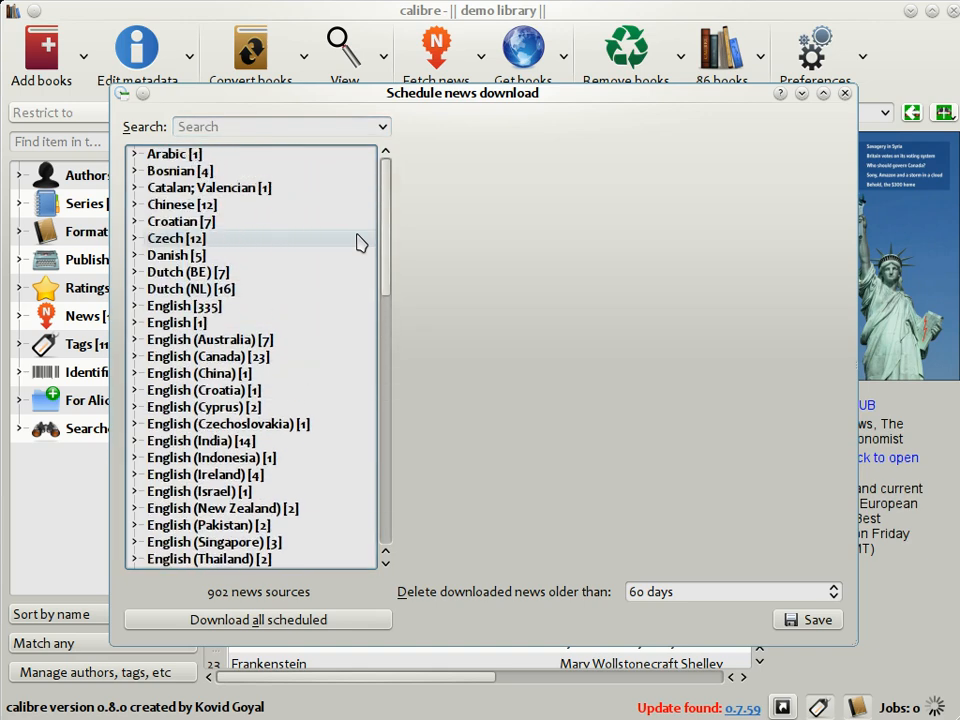
pyautogui.click(136, 308)
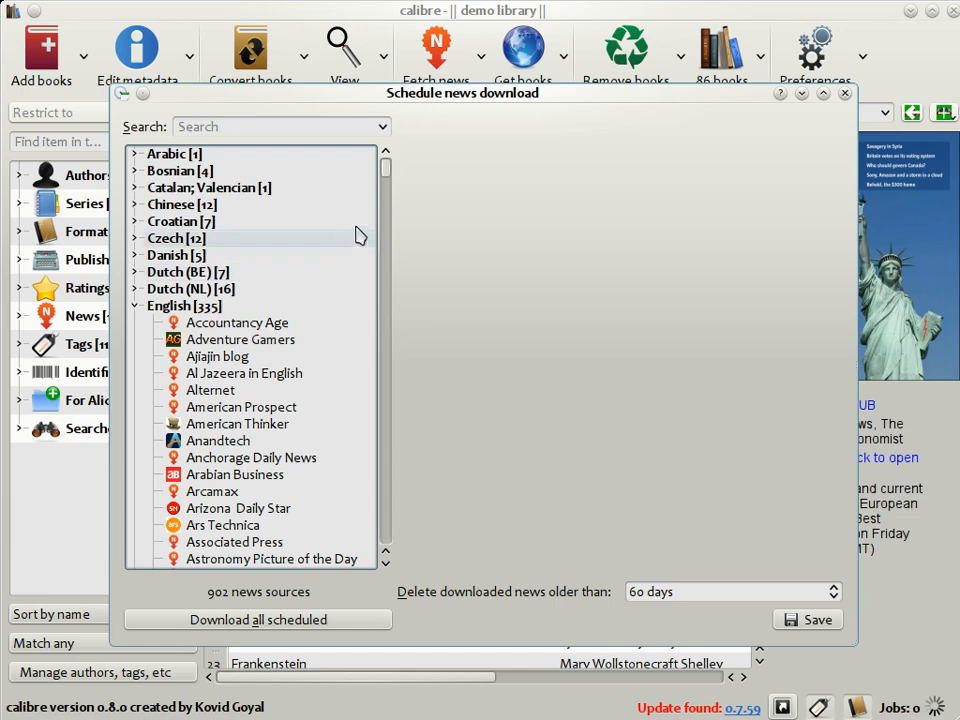
pyautogui.moveTo(389, 177)
pyautogui.mouseDown()
pyautogui.moveTo(390, 281)
pyautogui.moveTo(390, 163)
pyautogui.moveTo(395, 172)
pyautogui.mouseUp()
pyautogui.click(240, 130)
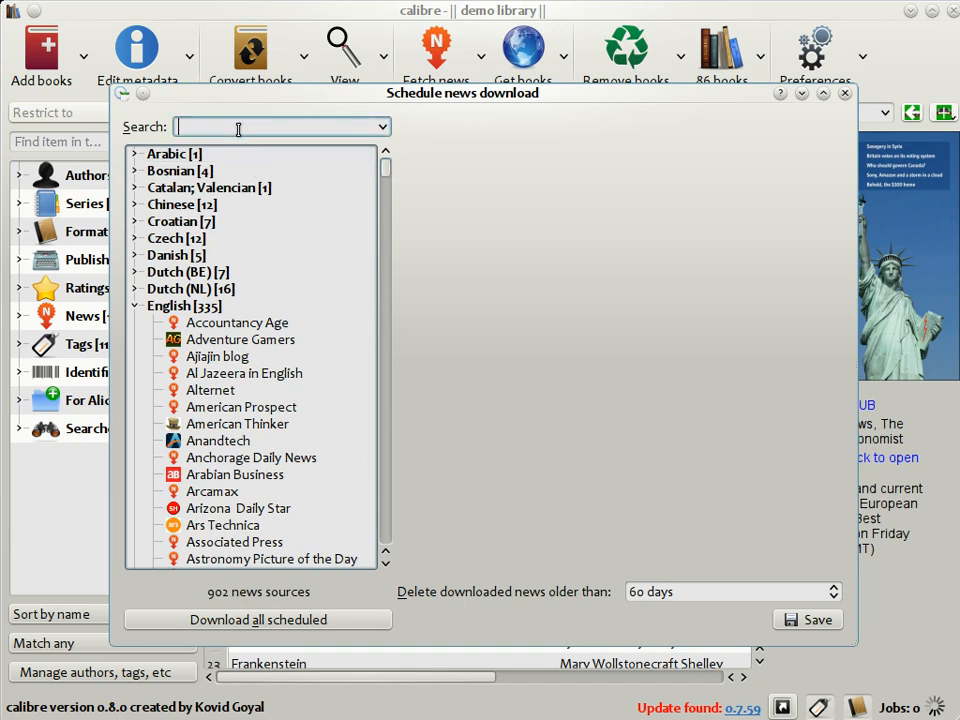
pyautogui.write('Eco')
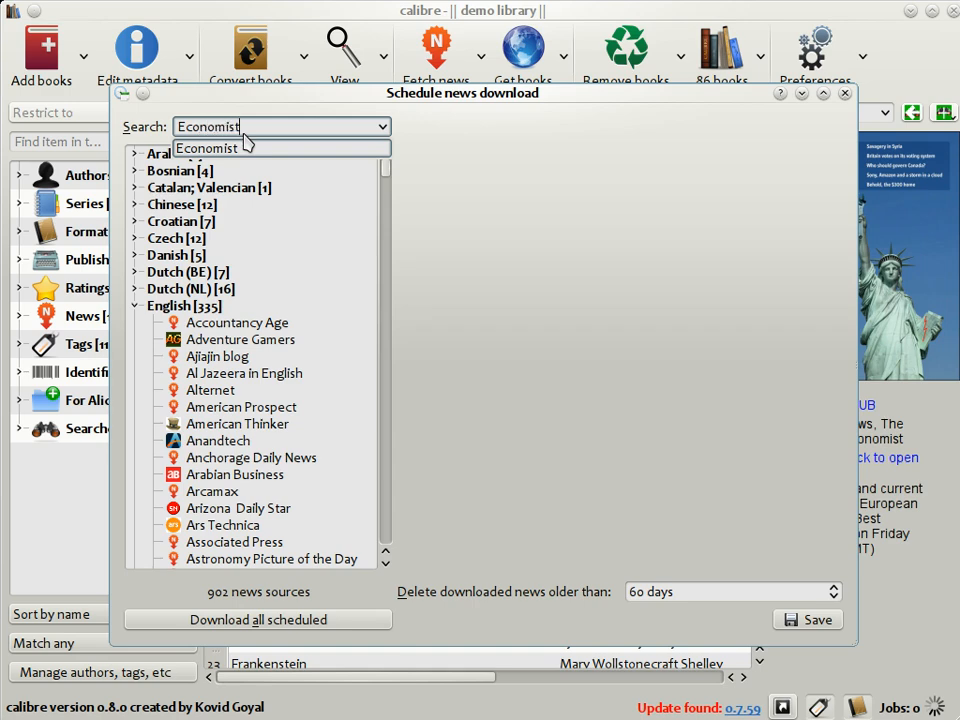
pyautogui.write('nomist')
pyautogui.click(245, 145)
pyautogui.click(274, 174)
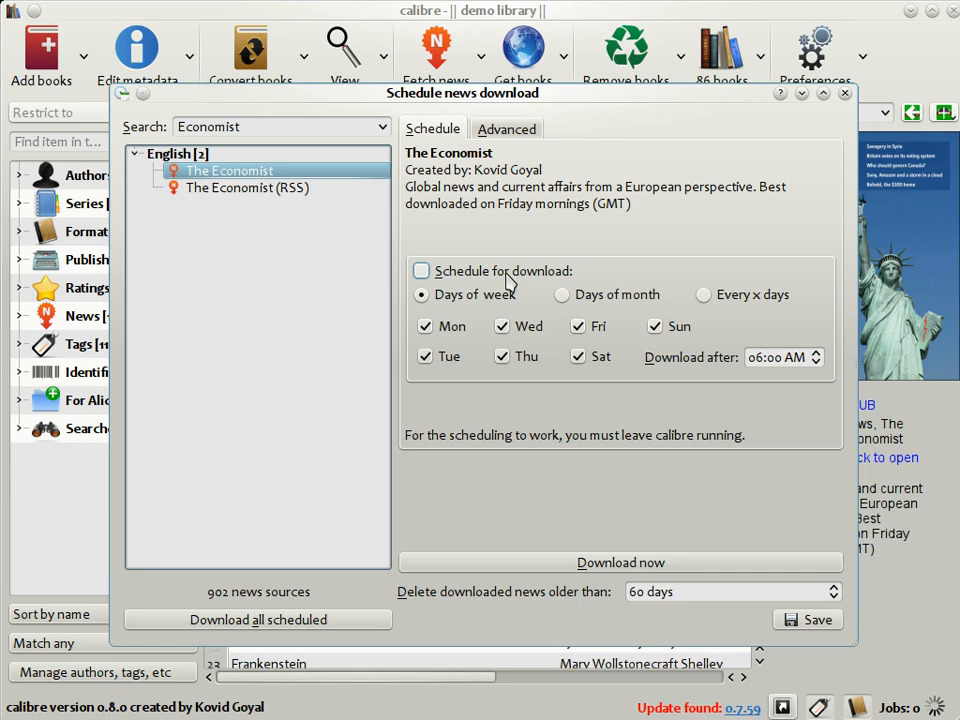
pyautogui.click(602, 564)
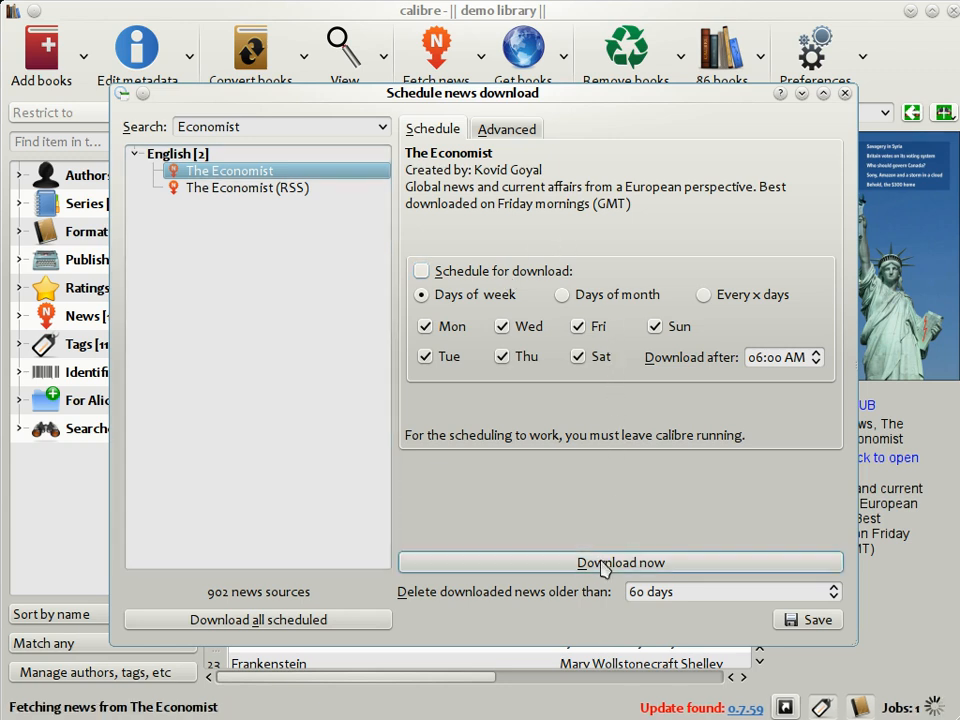
pyautogui.click(808, 620)
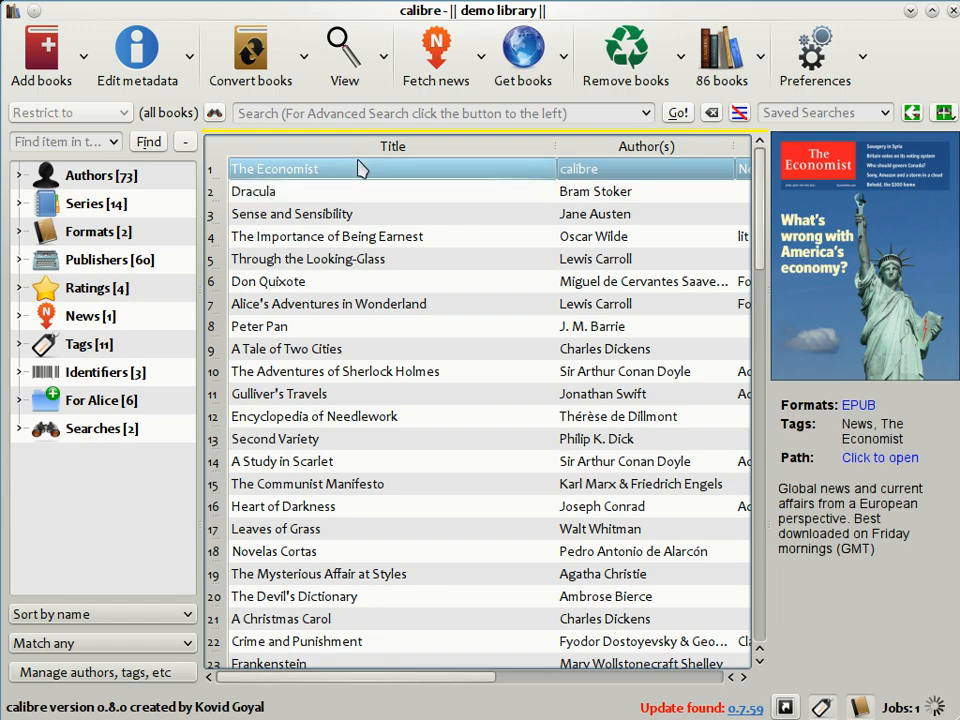
# Step: Open The Economist in the e-book viewer and read Briefing and The Americas articles via the table of contents
pyautogui.click(341, 45)
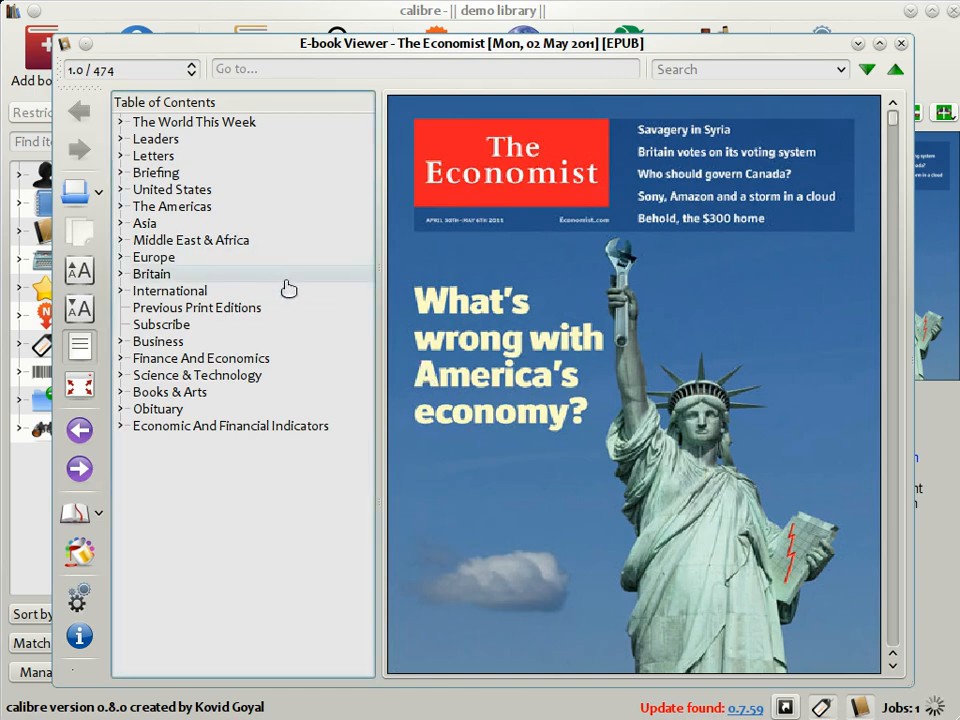
pyautogui.scroll(-2, 563, 394)
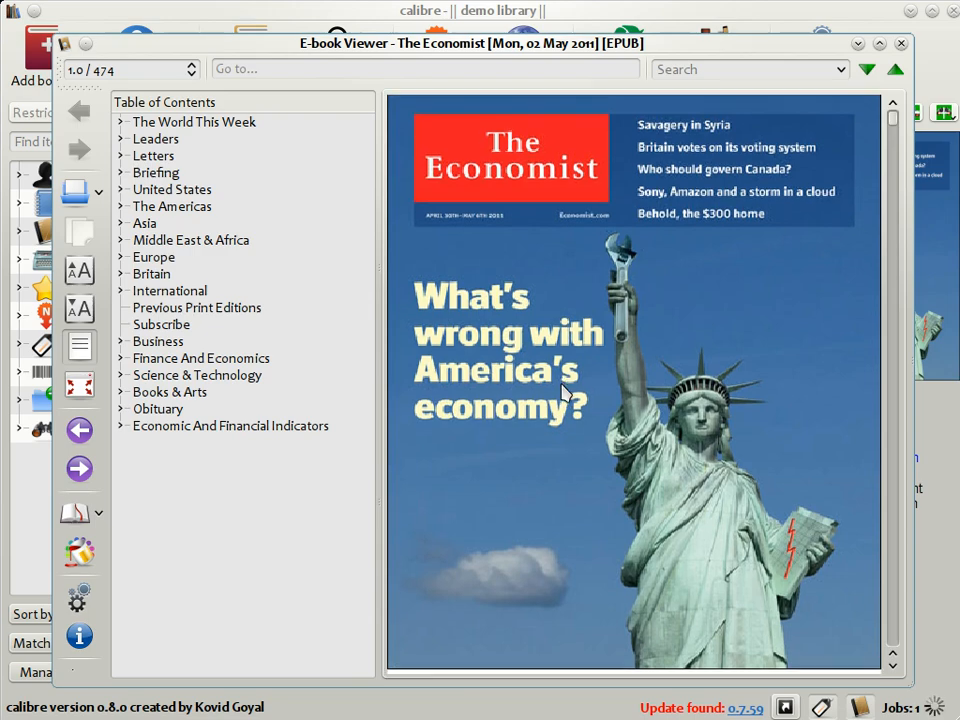
pyautogui.scroll(-2, 563, 394)
pyautogui.scroll(-2, 563, 394)
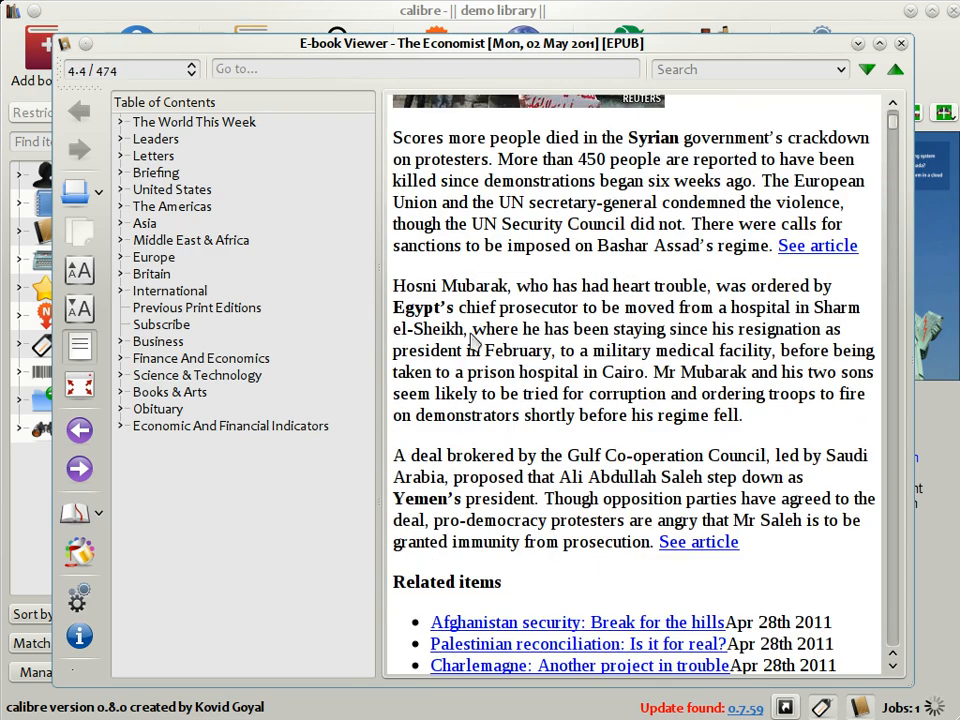
pyautogui.click(122, 176)
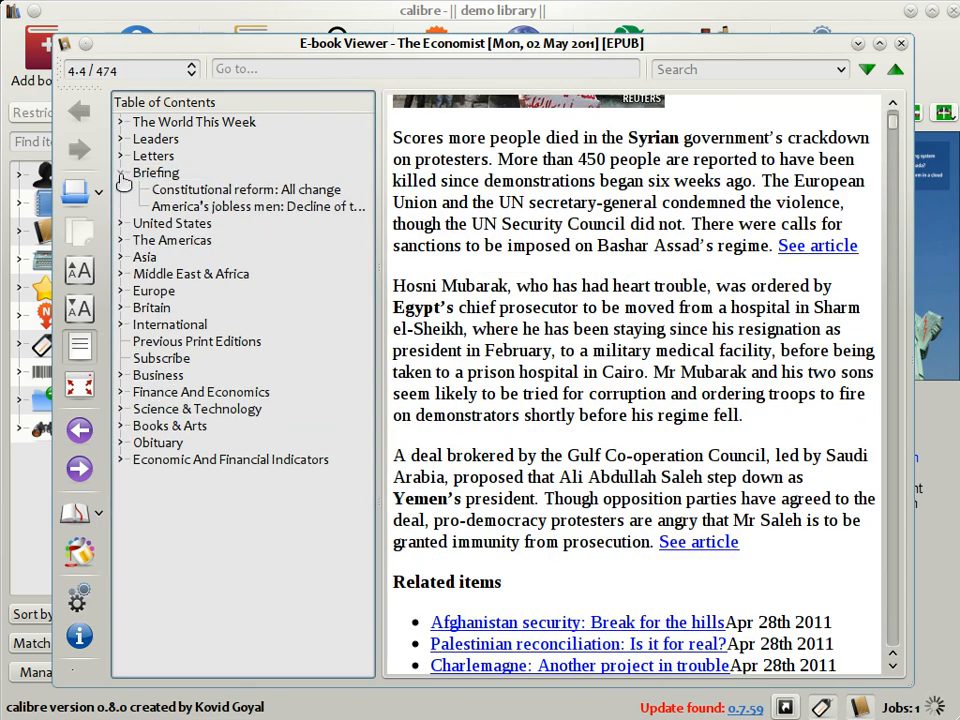
pyautogui.click(189, 192)
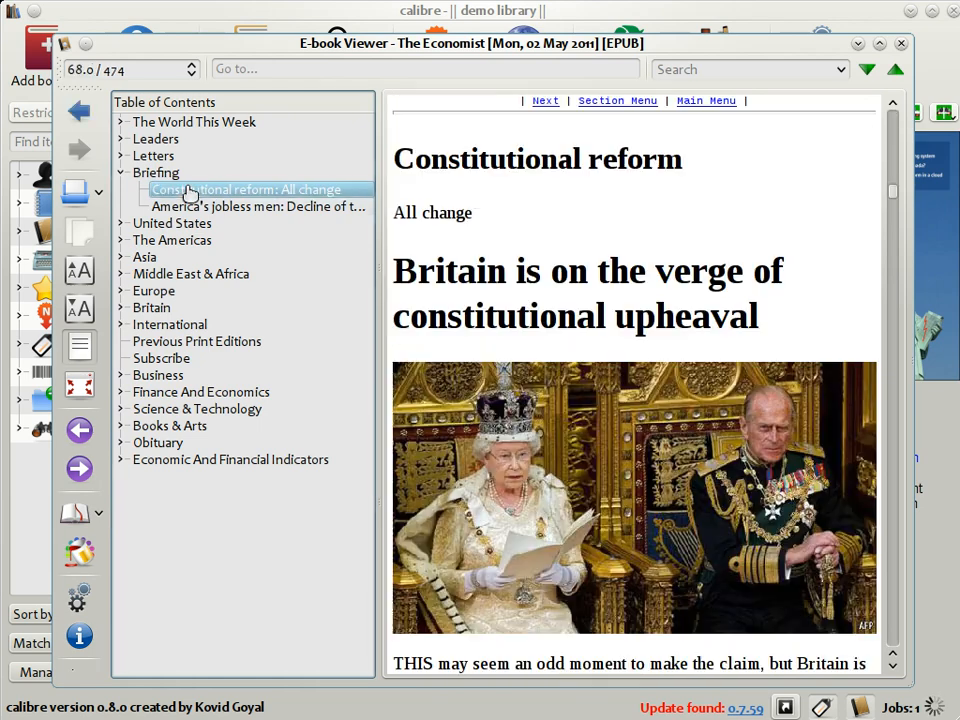
pyautogui.click(121, 241)
pyautogui.click(139, 258)
pyautogui.click(184, 275)
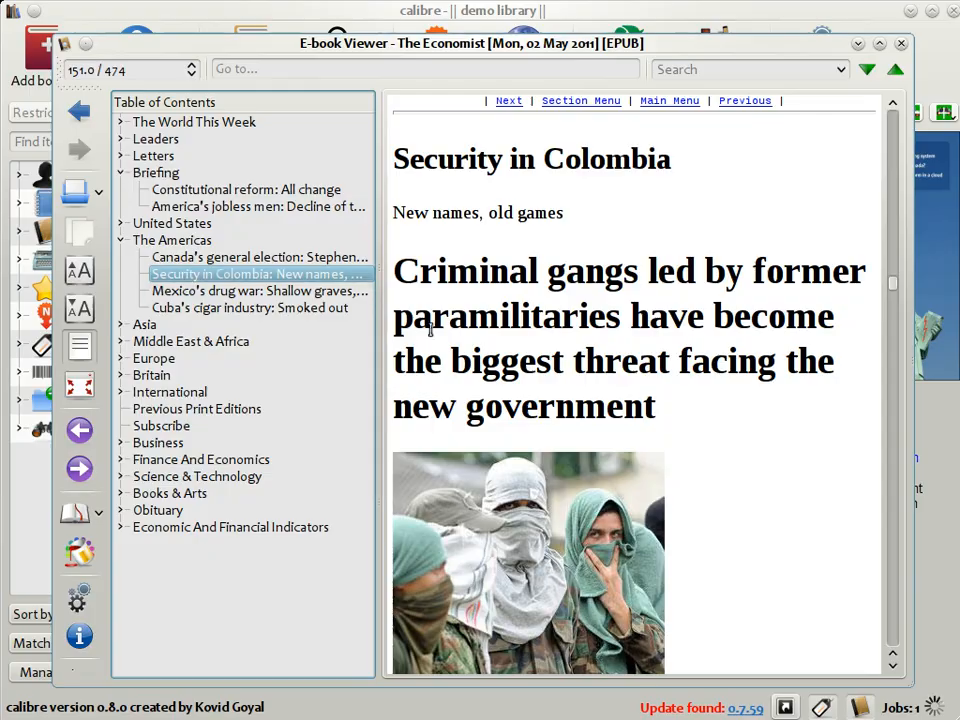
pyautogui.scroll(-5, 522, 331)
pyautogui.scroll(-15, 522, 331)
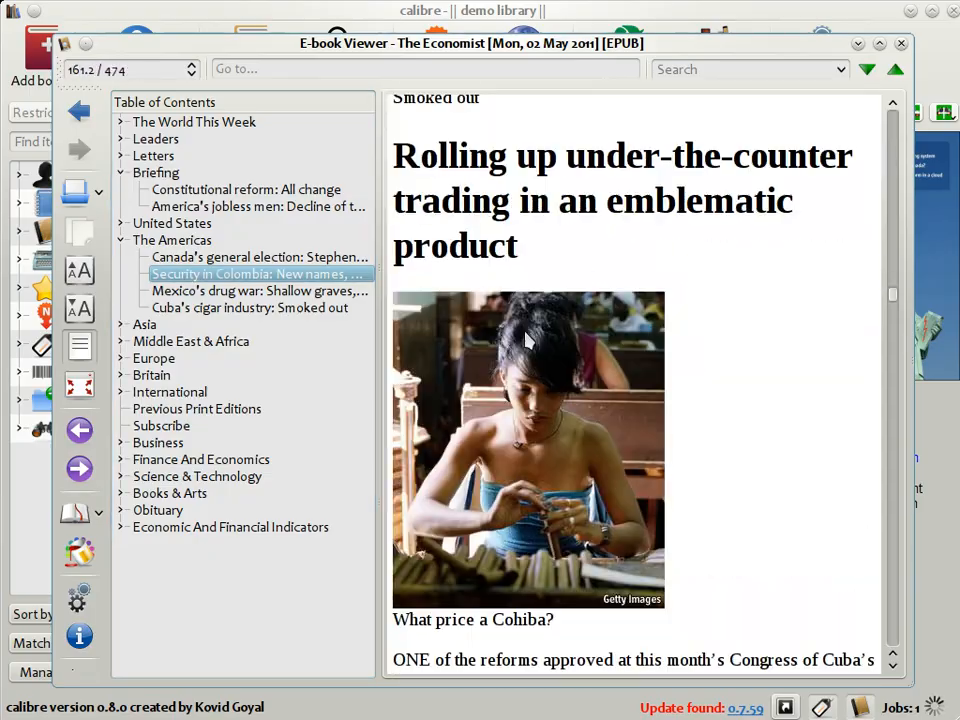
pyautogui.scroll(-5, 527, 340)
# Step: Browse several Europe articles from the table of contents, then close the viewer
pyautogui.click(121, 358)
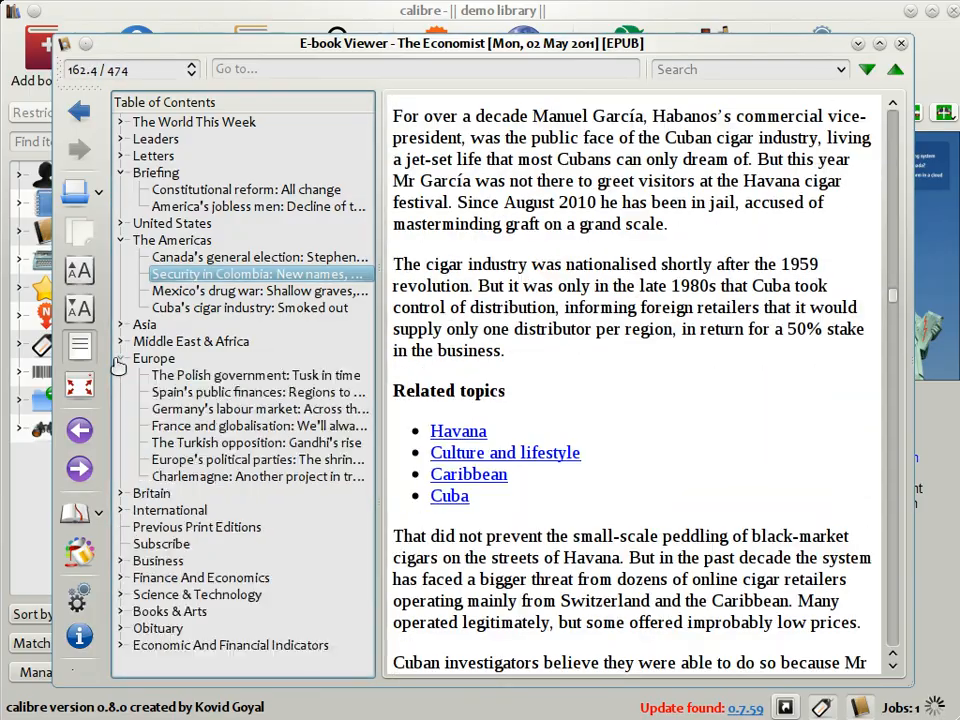
pyautogui.click(233, 427)
pyautogui.scroll(-5, 578, 280)
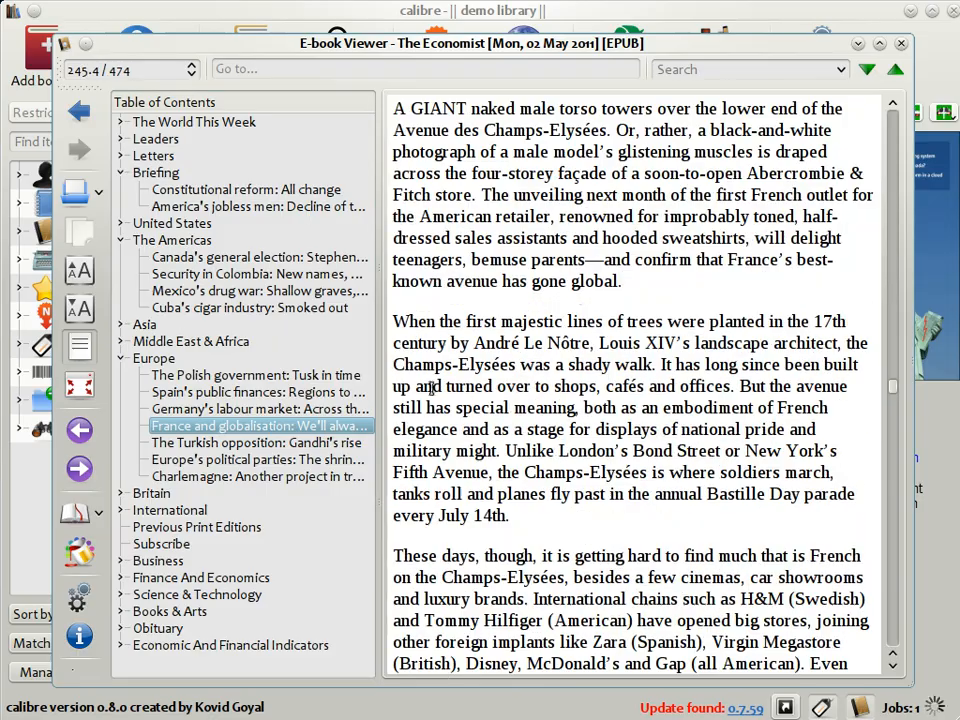
pyautogui.scroll(-10, 430, 386)
pyautogui.click(268, 446)
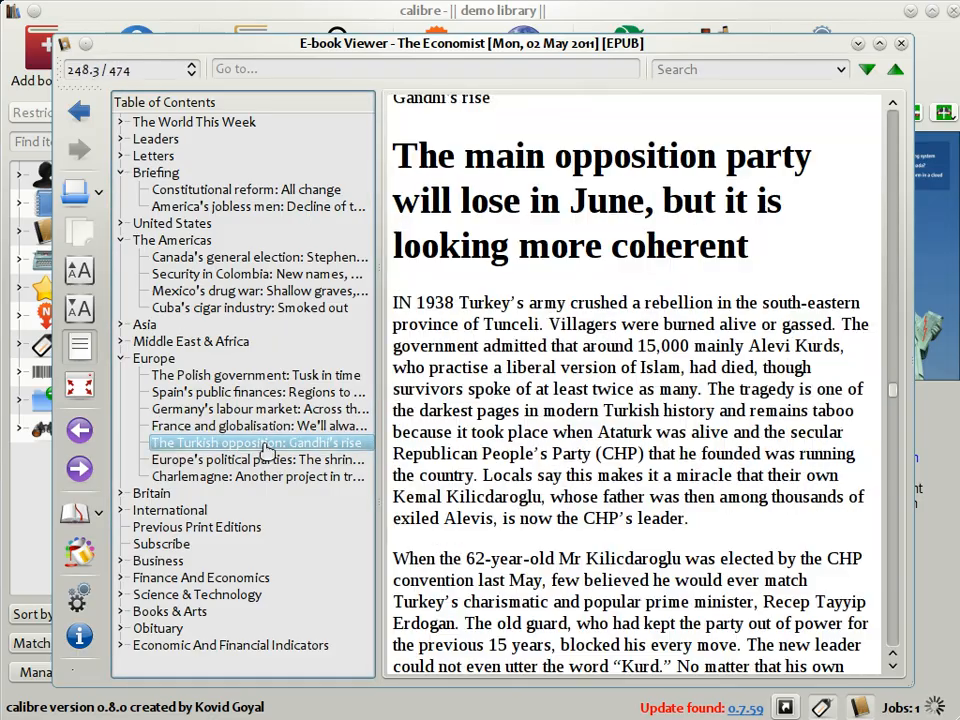
pyautogui.click(236, 462)
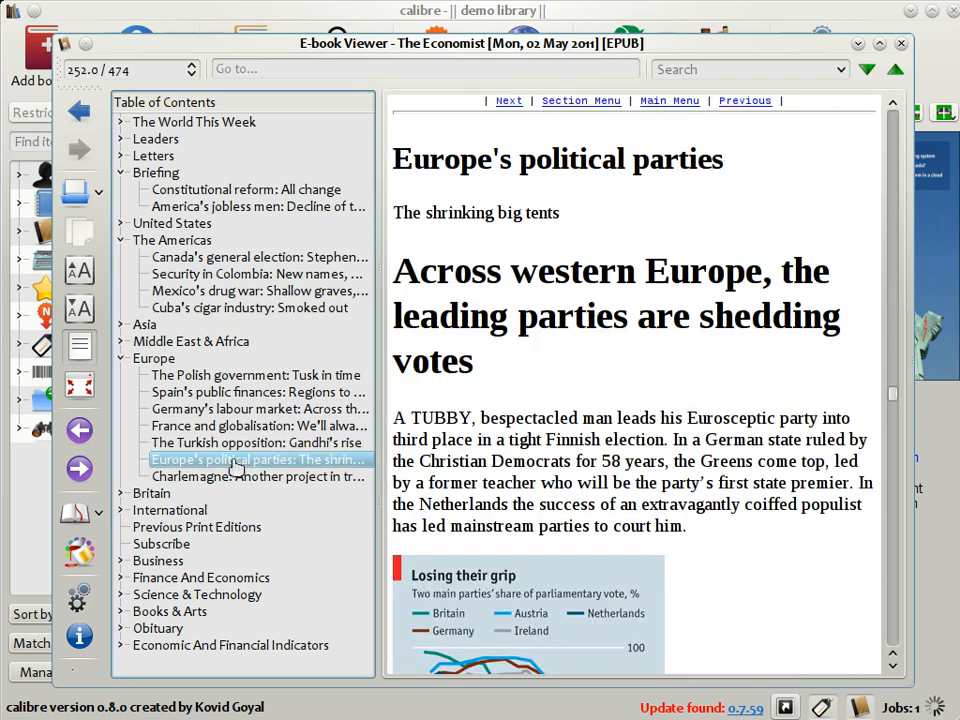
pyautogui.scroll(-3, 428, 295)
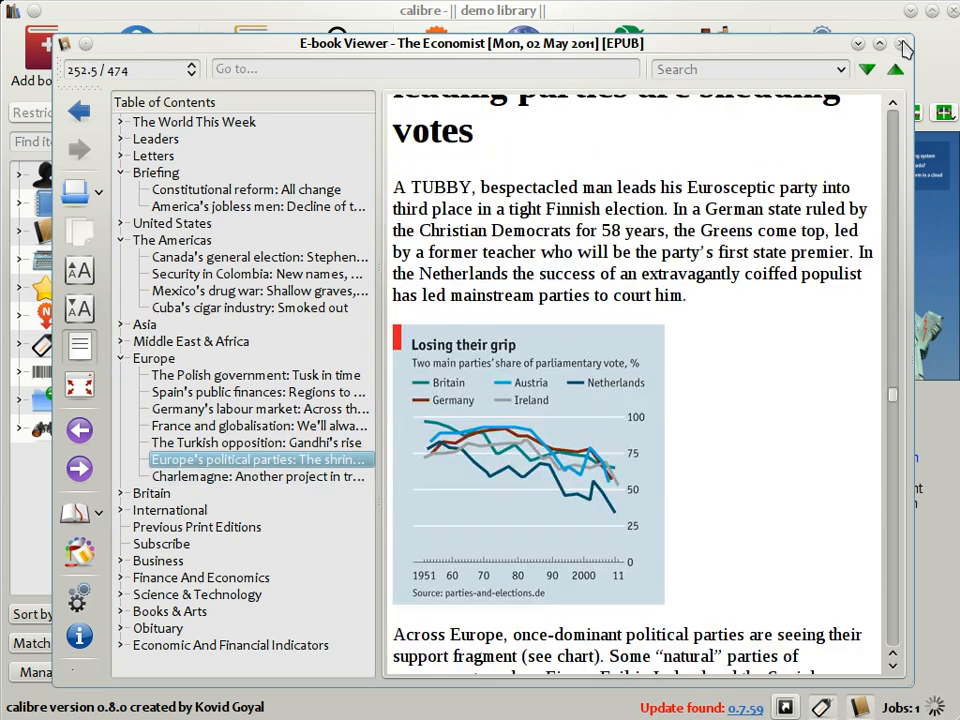
pyautogui.click(901, 45)
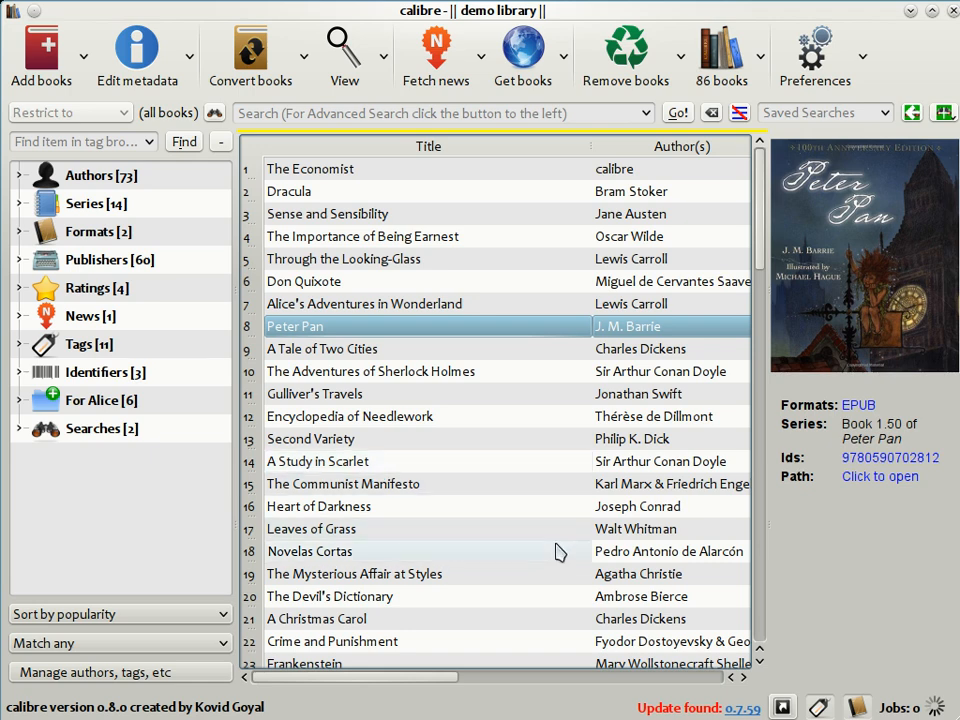
# Step: Show the cover browser above the library list and flip through the book covers
pyautogui.click(783, 707)
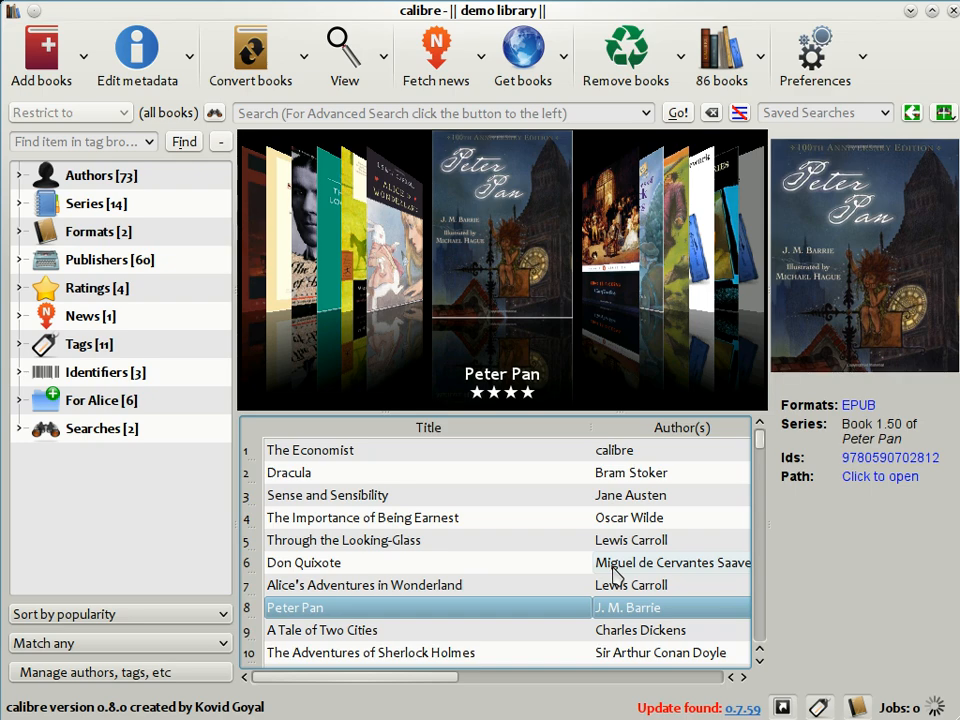
pyautogui.scroll(-4, 695, 272)
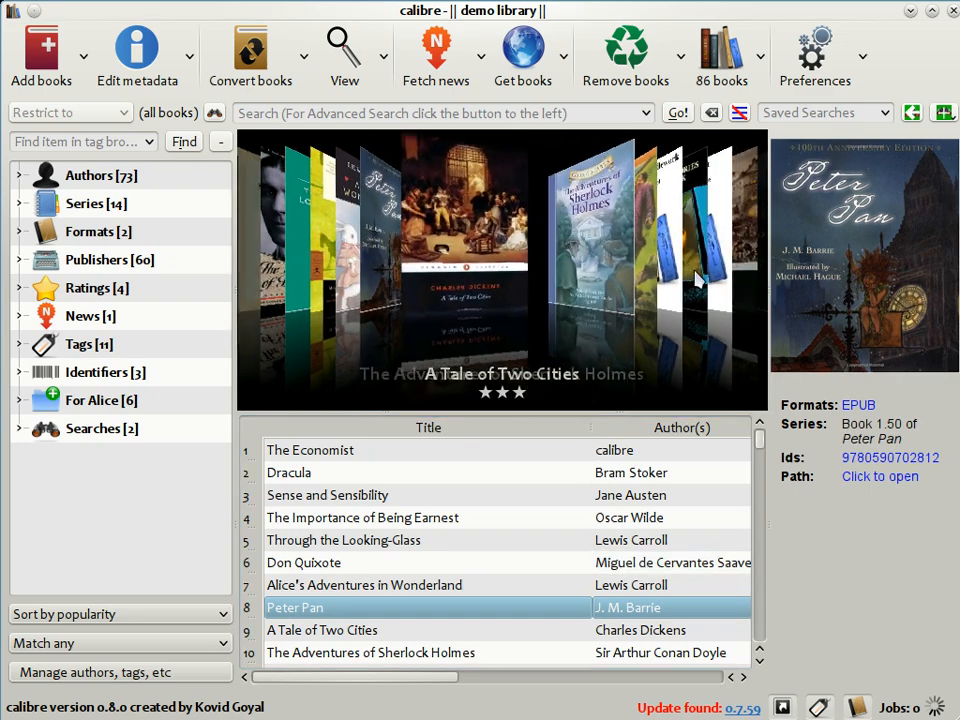
pyautogui.scroll(-3, 697, 278)
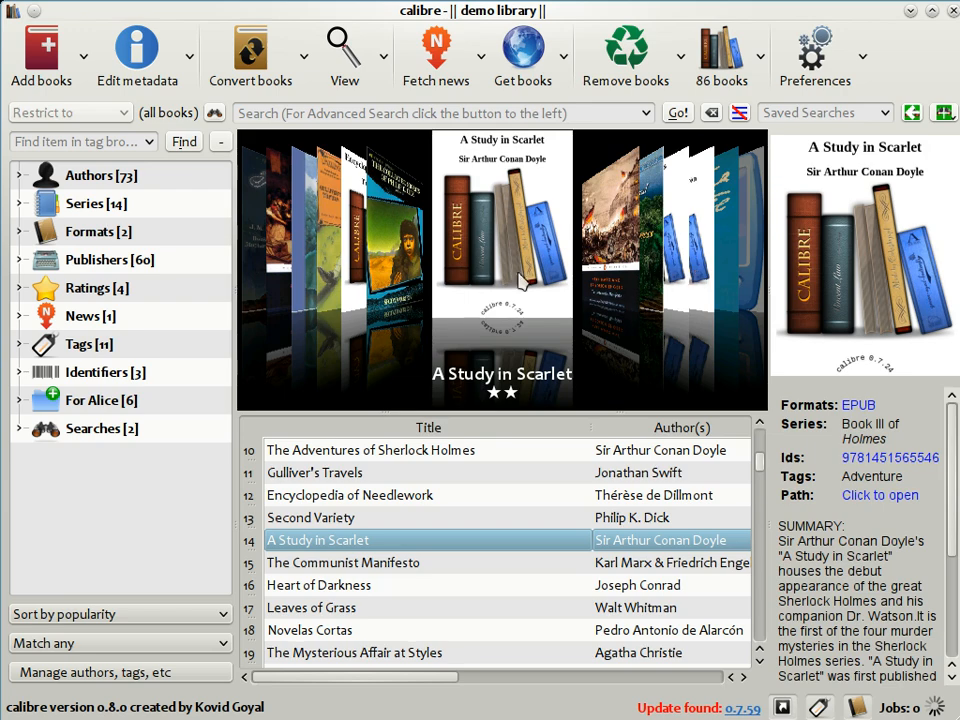
# Step: Flip the cover browser to bring Encyclopedia of Needlework to the front
pyautogui.click(355, 278)
pyautogui.click(355, 279)
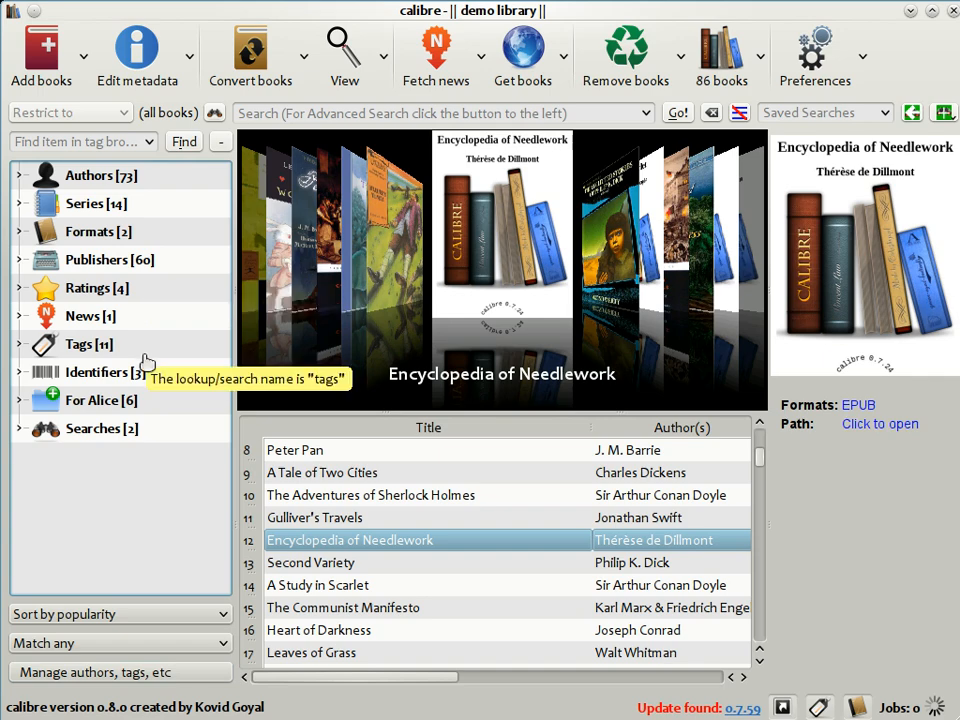
# Step: Filter the library to Franz Kafka's books through the Authors category of the tag browser, then collapse Authors
pyautogui.click(20, 182)
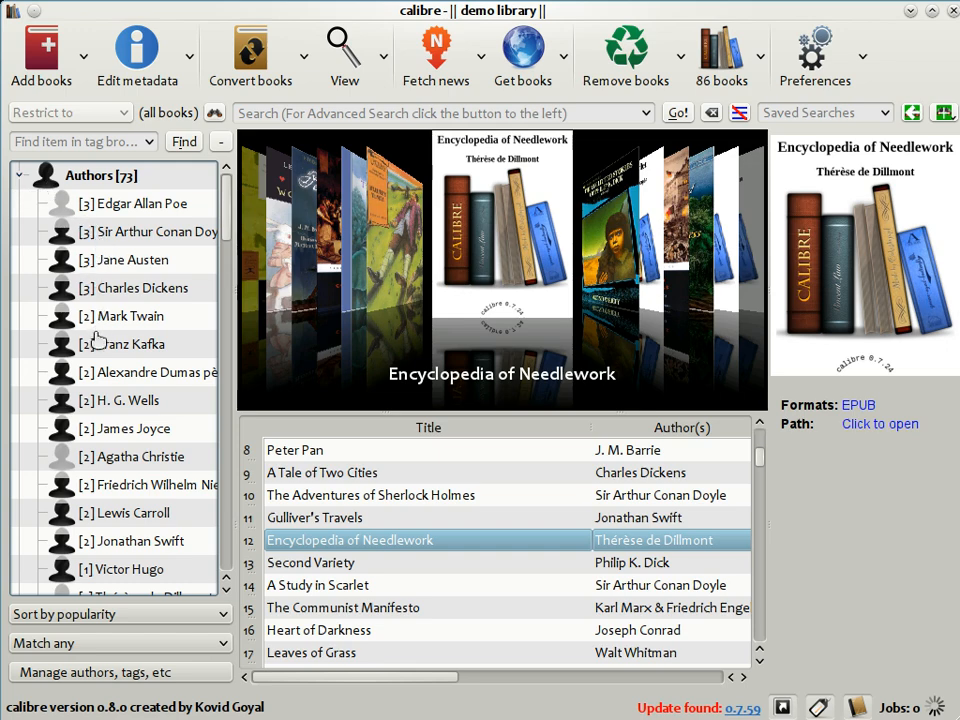
pyautogui.click(100, 344)
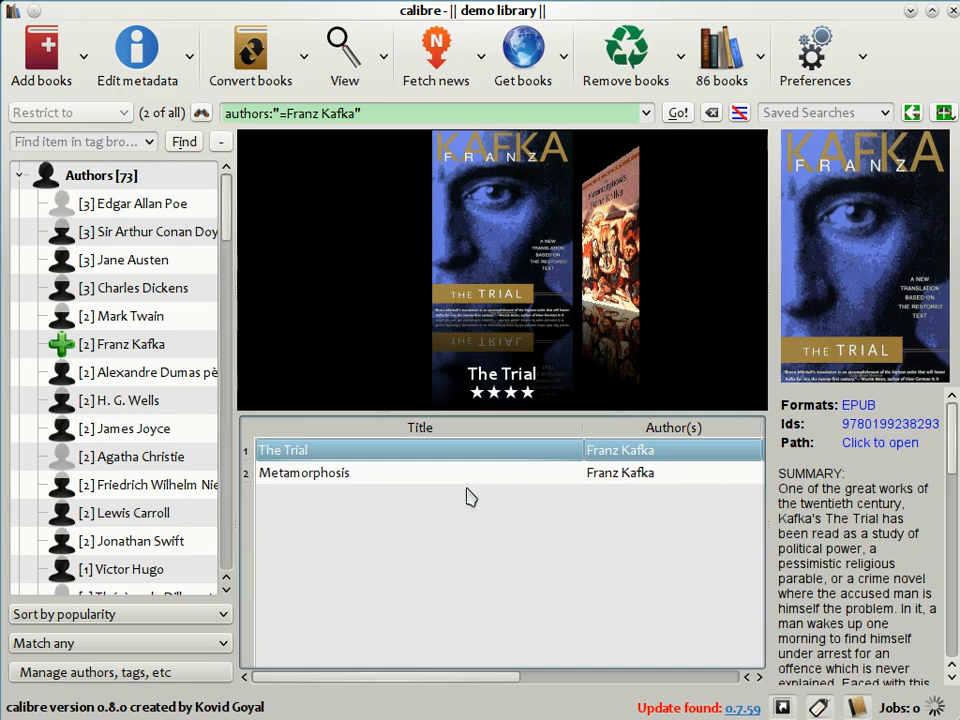
pyautogui.click(22, 180)
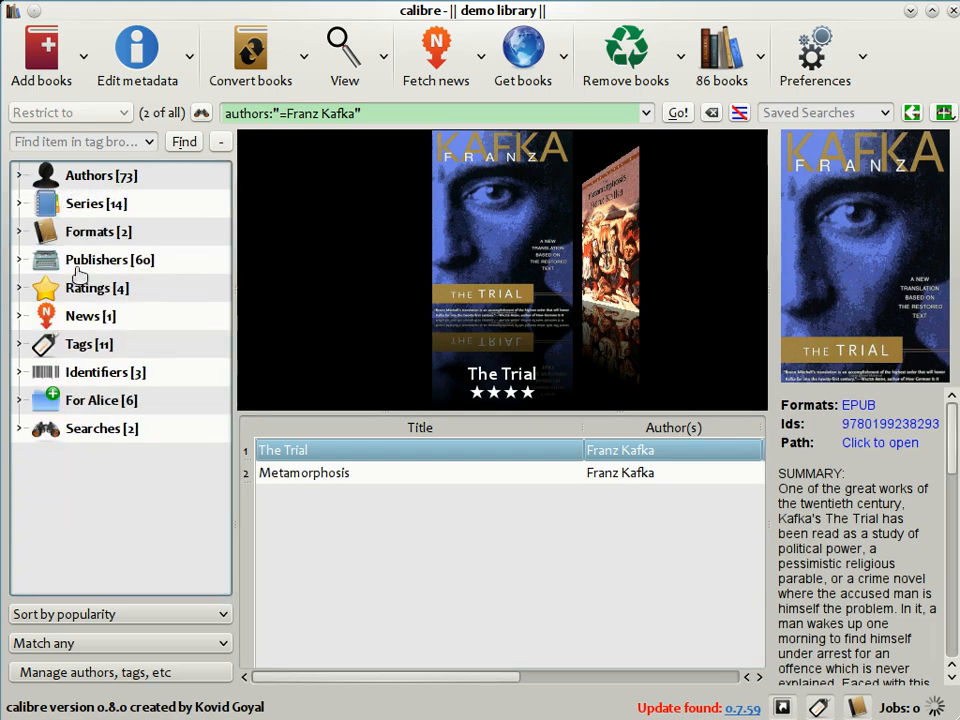
# Step: Filter the library to books tagged Adventure through the Tags category of the tag browser
pyautogui.click(19, 345)
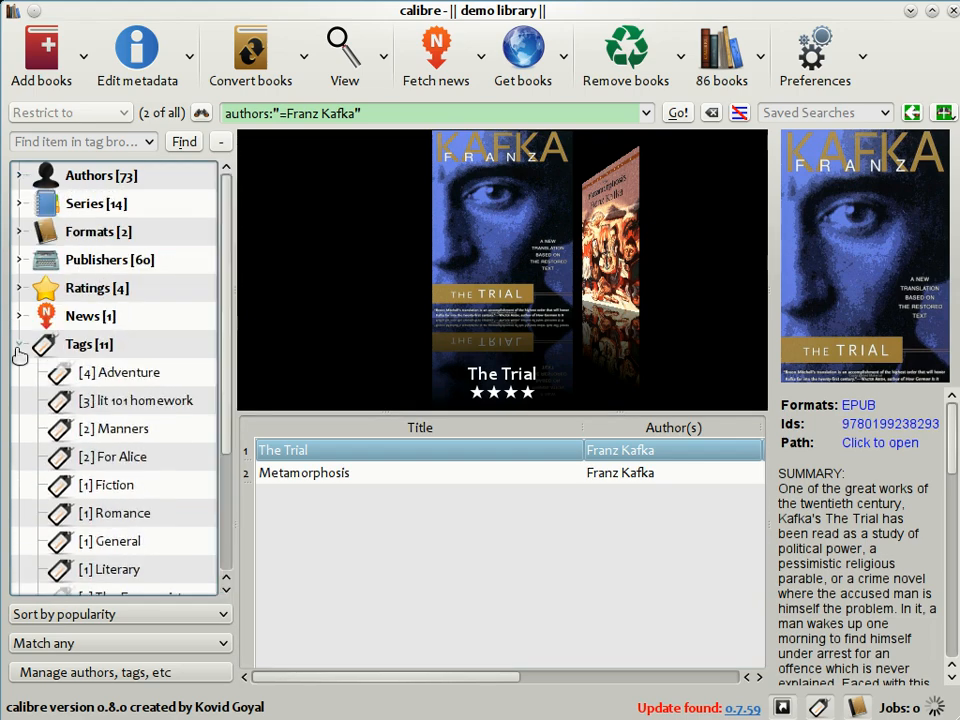
pyautogui.click(68, 381)
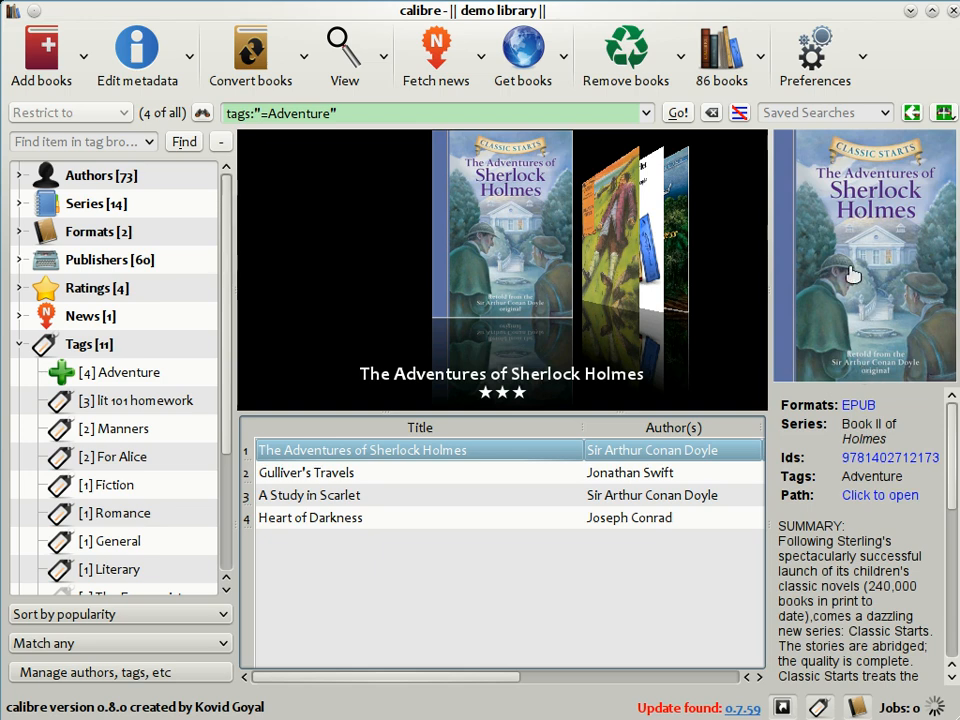
# Step: Open the full details of The Adventures of Sherlock Holmes and step through the following books' details
pyautogui.click(866, 341)
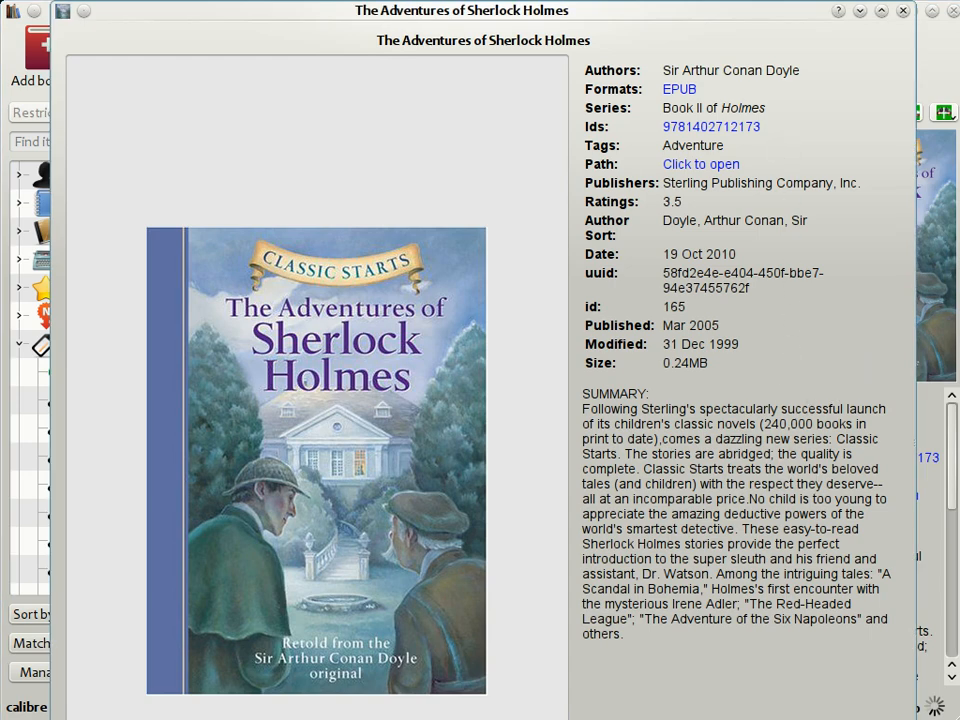
pyautogui.hotkey('alt', 'Right')
pyautogui.hotkey('alt', 'Right')
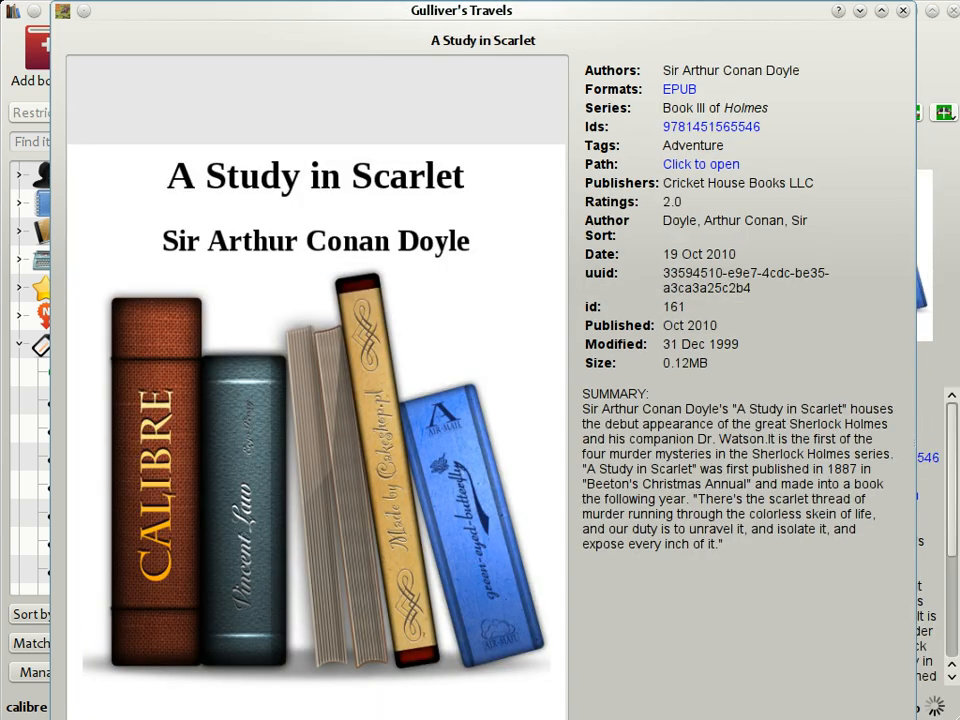
pyautogui.hotkey('alt', 'Right')
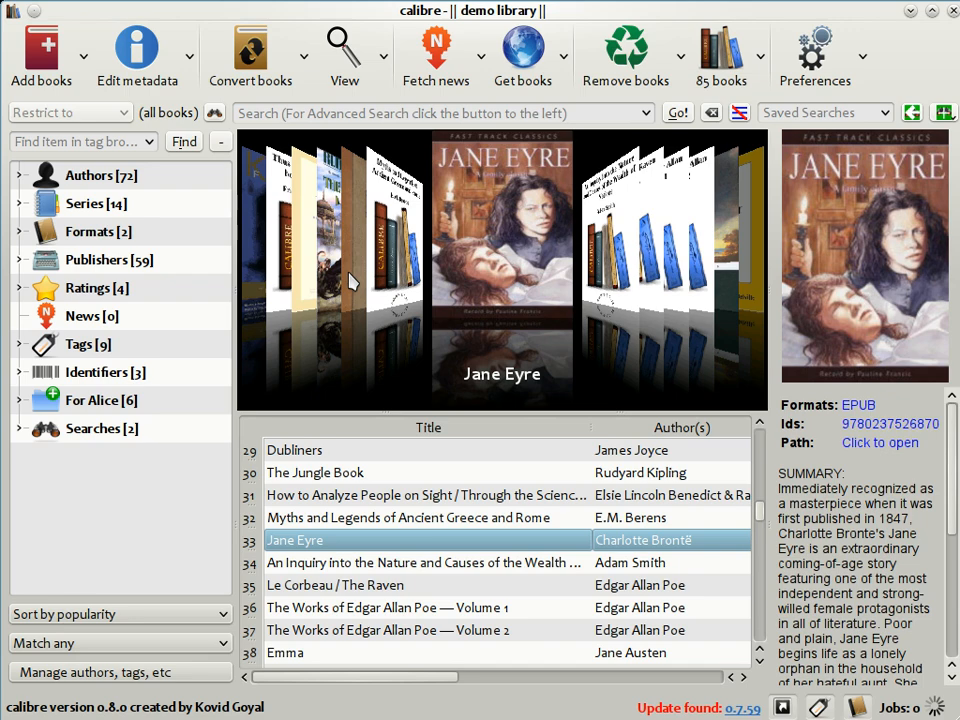
# Step: Open Get Books and search all stores for Heroes Abercrombie
pyautogui.click(530, 66)
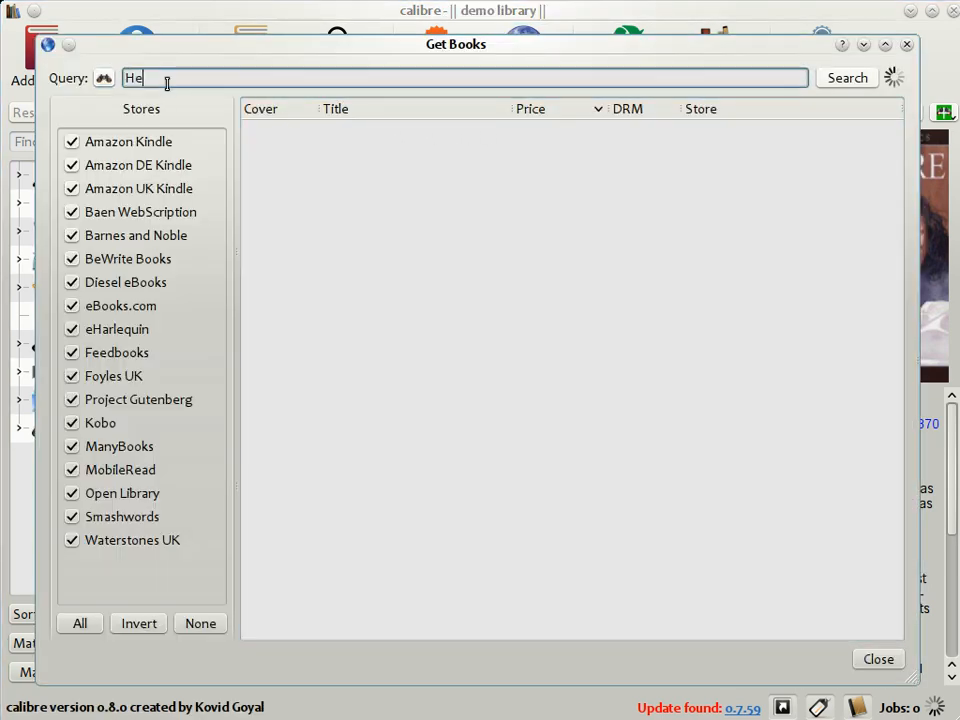
pyautogui.write('Heroes Abercrombie')
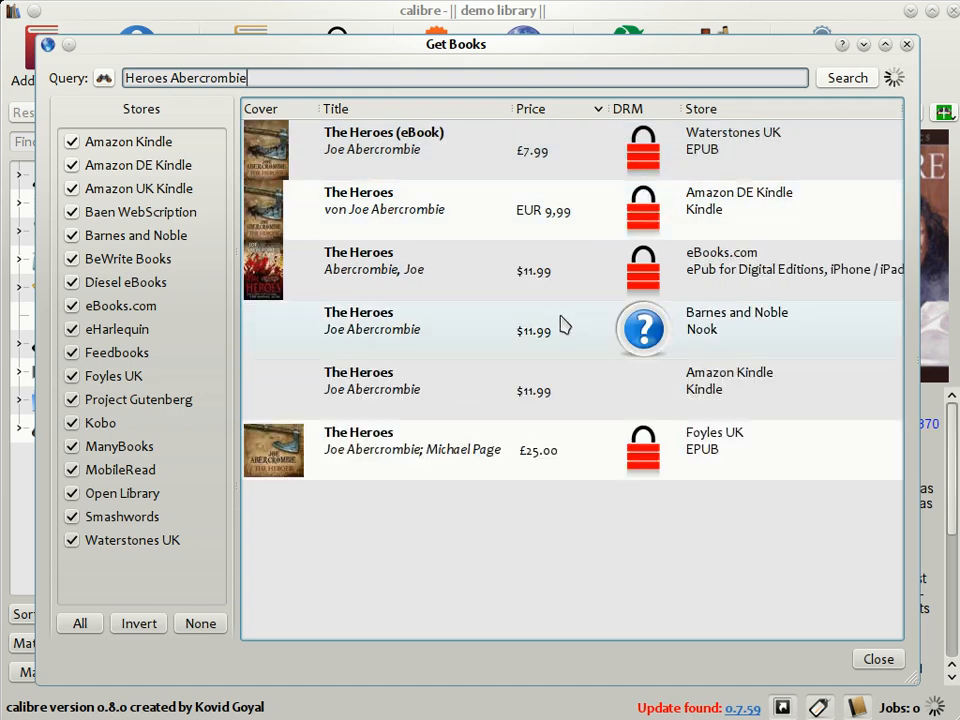
# Step: Open the Barnes and Noble Nook listing of The Heroes in the store browser
pyautogui.moveTo(561, 323)
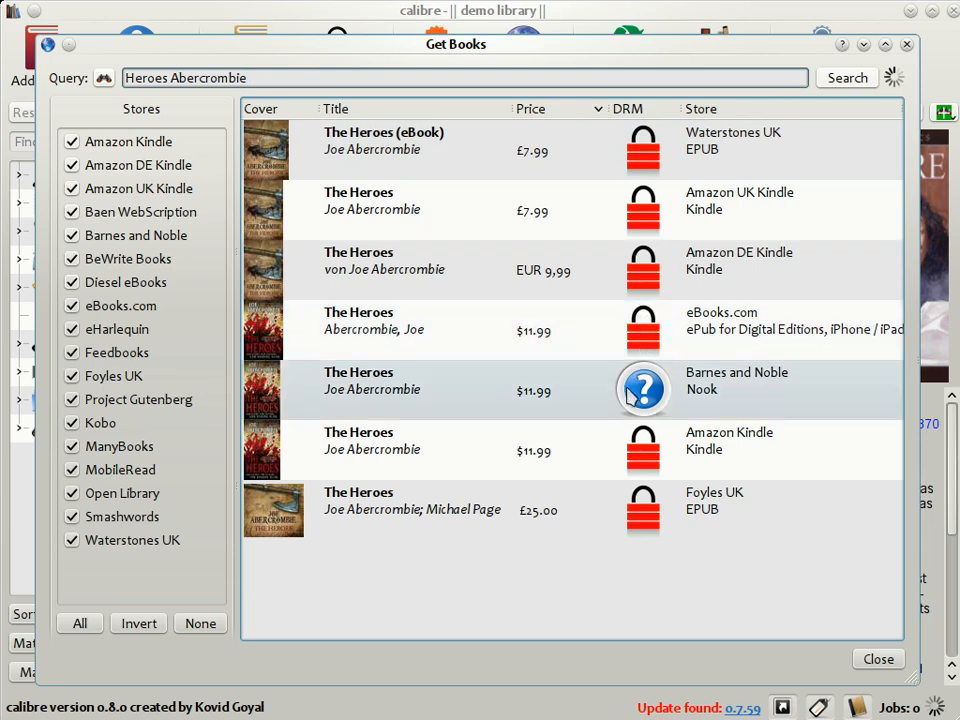
pyautogui.doubleClick(368, 398)
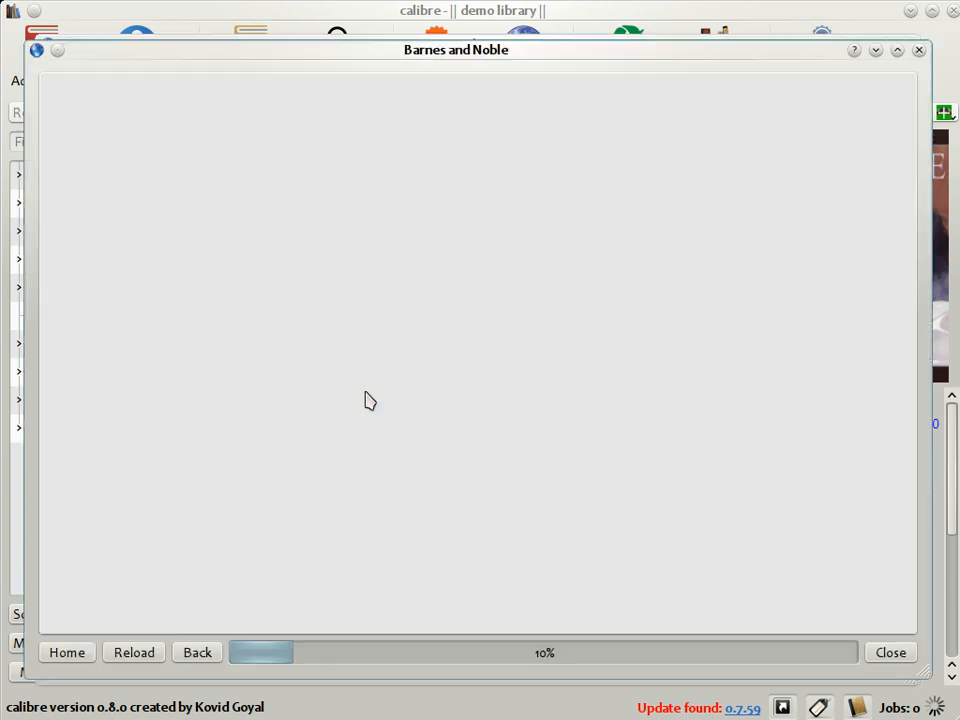